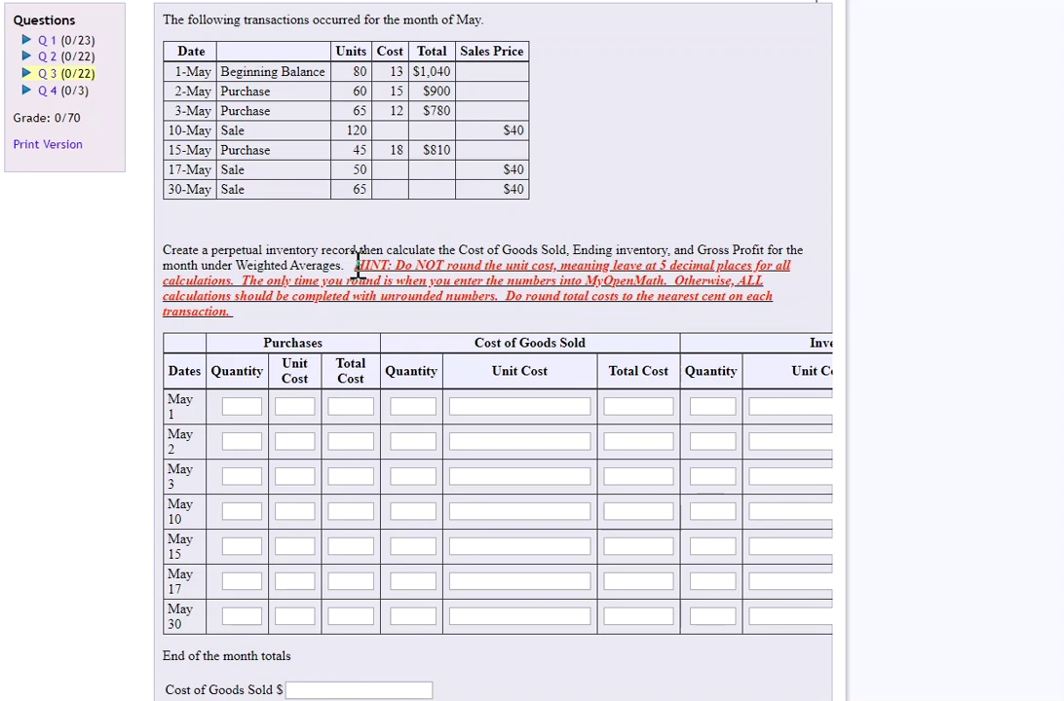
Highlight the rounding hint in the instructions and look over the inventory table and the end-of-month totals fields.
drag(358, 264, 478, 329)
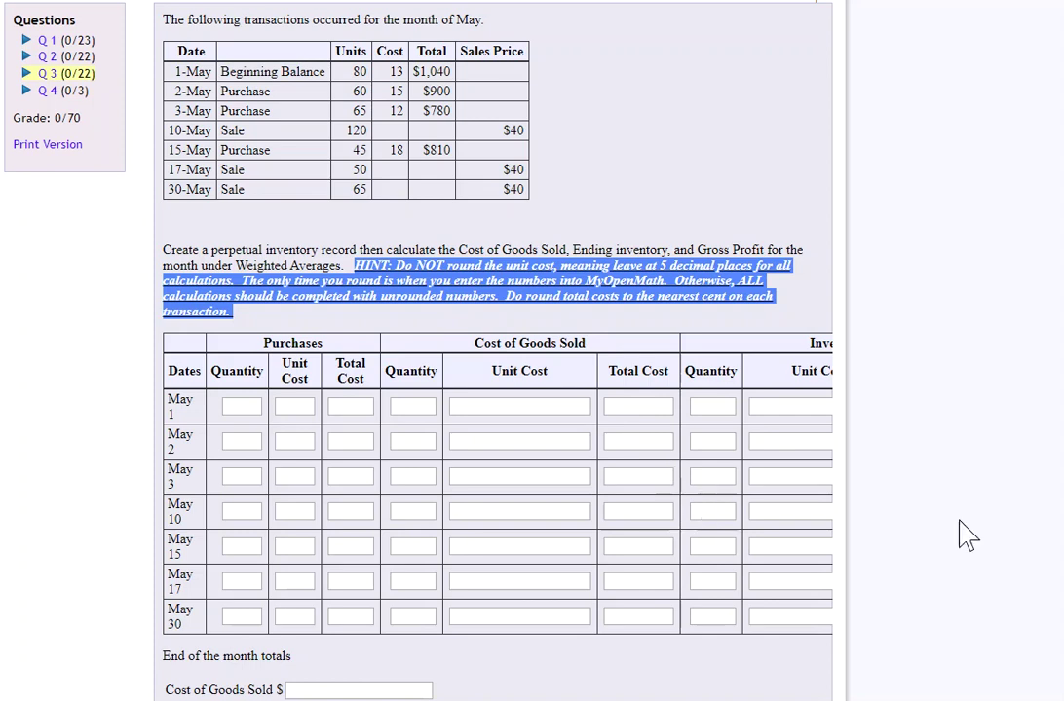
scroll(898, 501, down, 5)
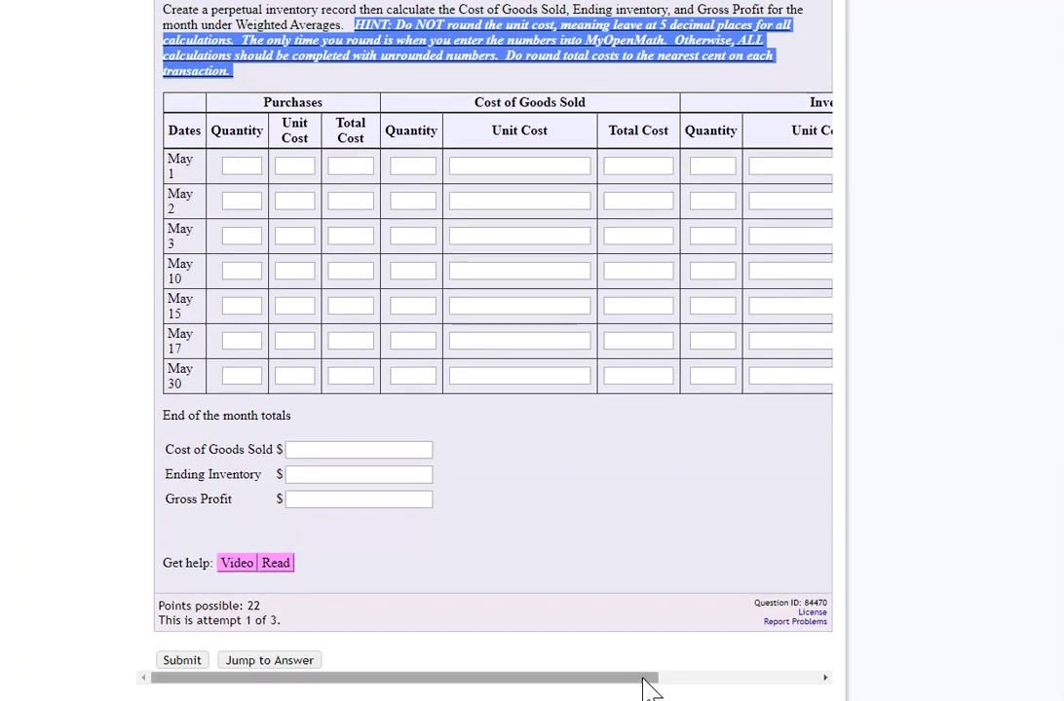
drag(648, 687, 636, 641)
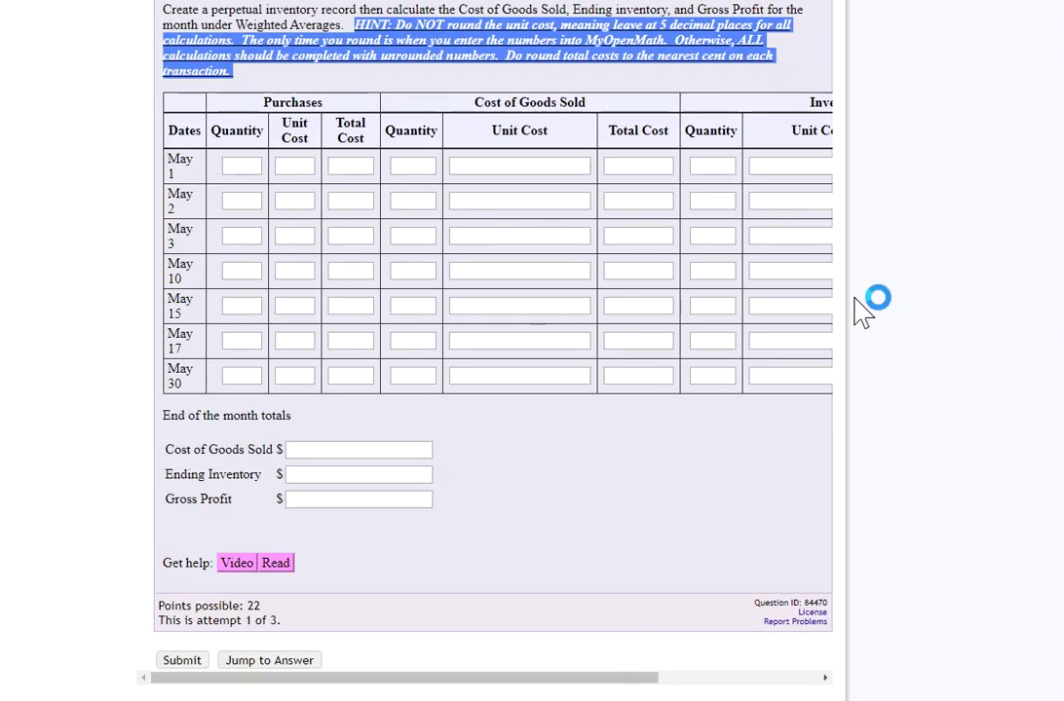
scroll(996, 339, up, 5)
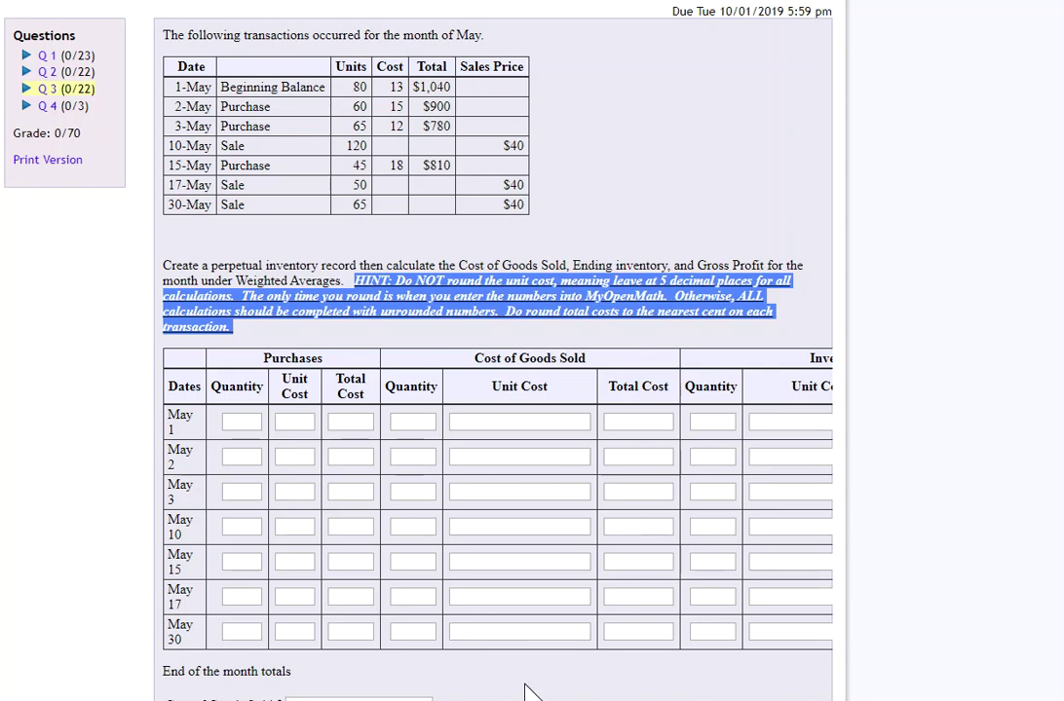
scroll(902, 610, down, 3)
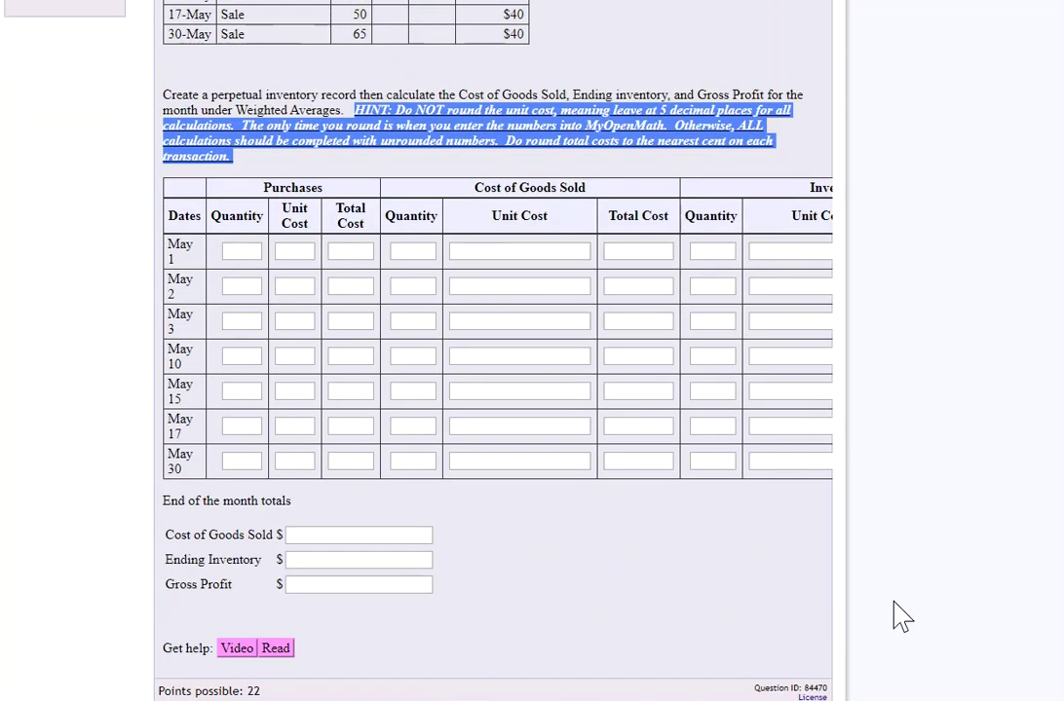
Fill in the May 1 Inventory on Hand row with quantity 80, unit cost 13 and total cost 1040.
drag(649, 684, 744, 553)
scroll(598, 403, up, 3)
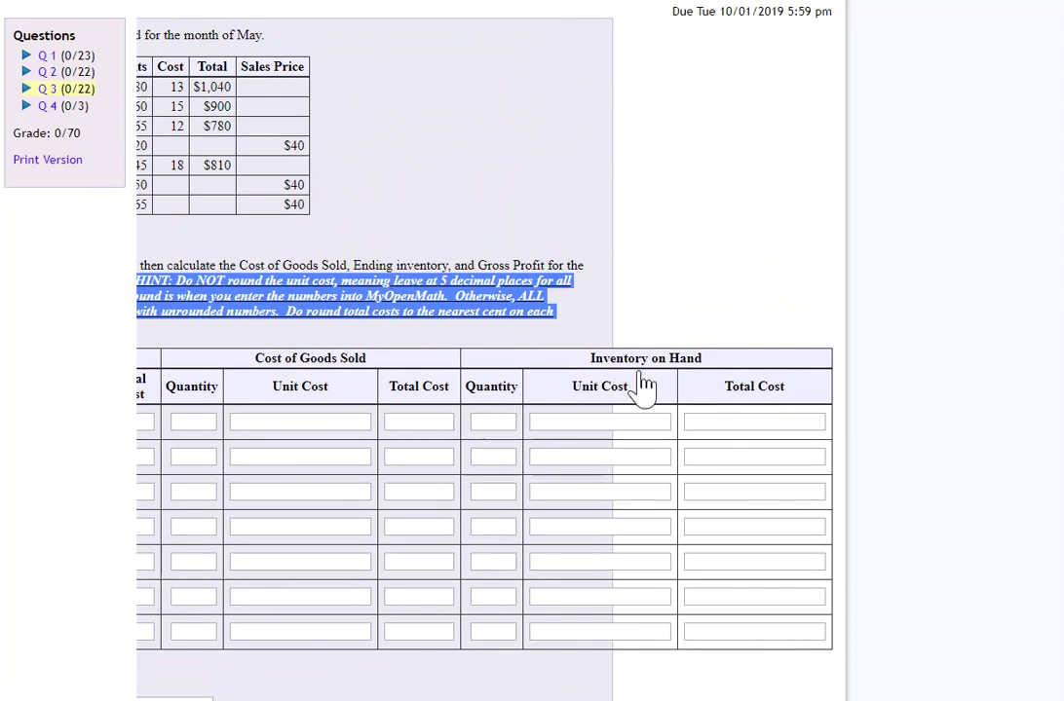
click(494, 421)
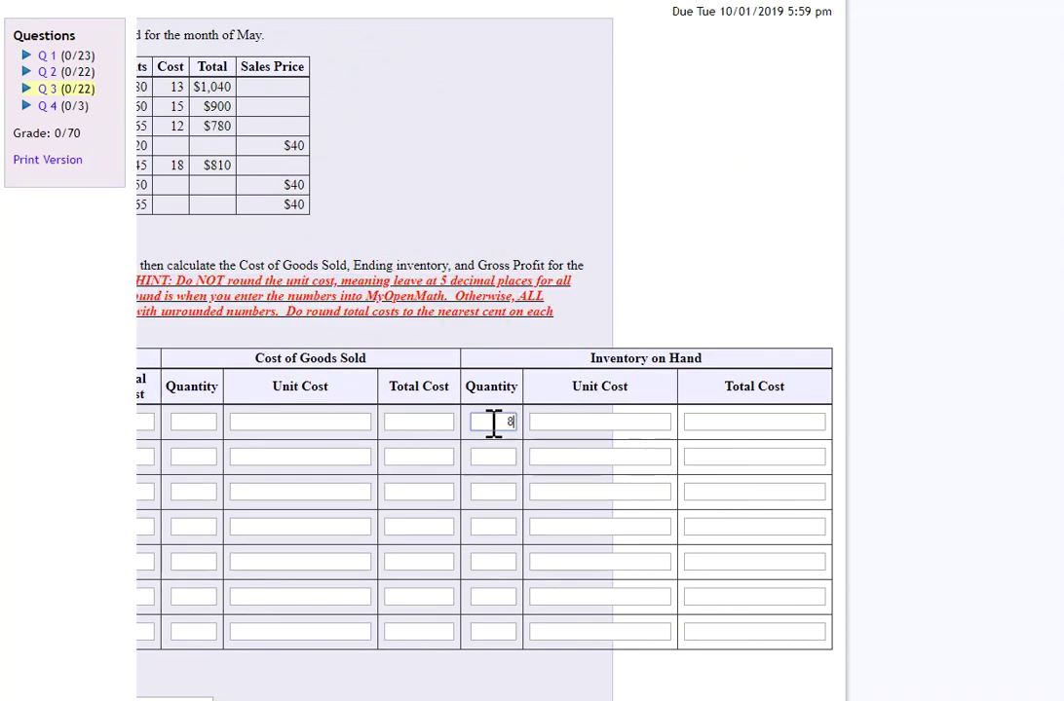
text(80)
click(577, 421)
text(13)
click(729, 421)
Record the May 2 purchase with quantity 60, unit cost 15 and total cost 900.
scroll(940, 622, down, 5)
drag(777, 688, 603, 687)
scroll(584, 593, up, 5)
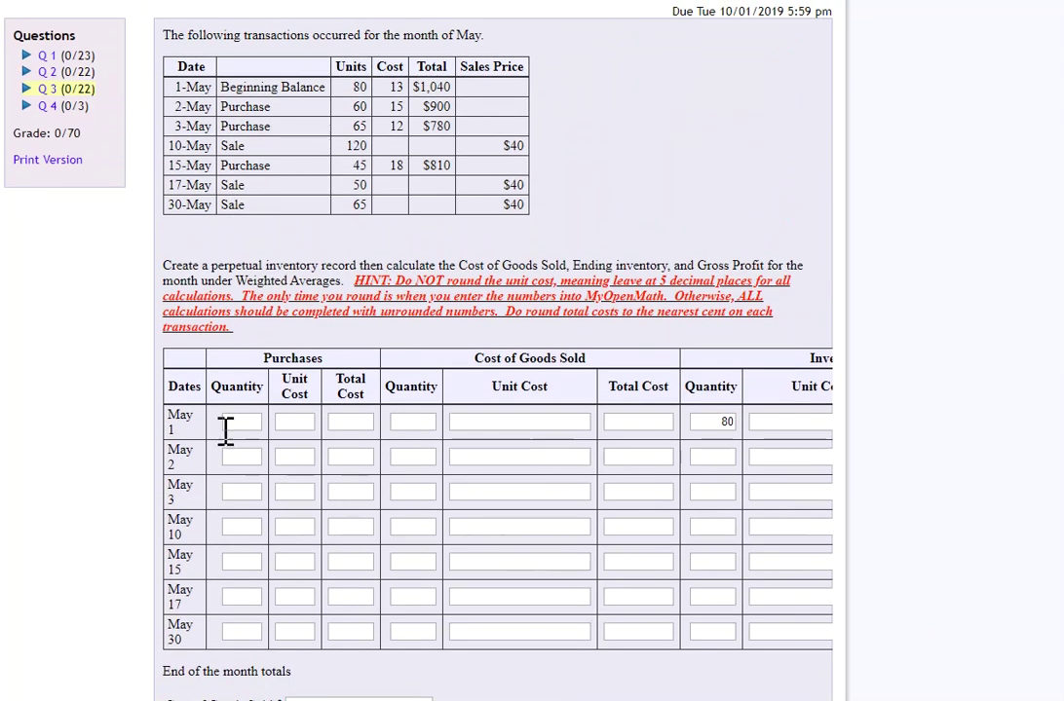
click(239, 454)
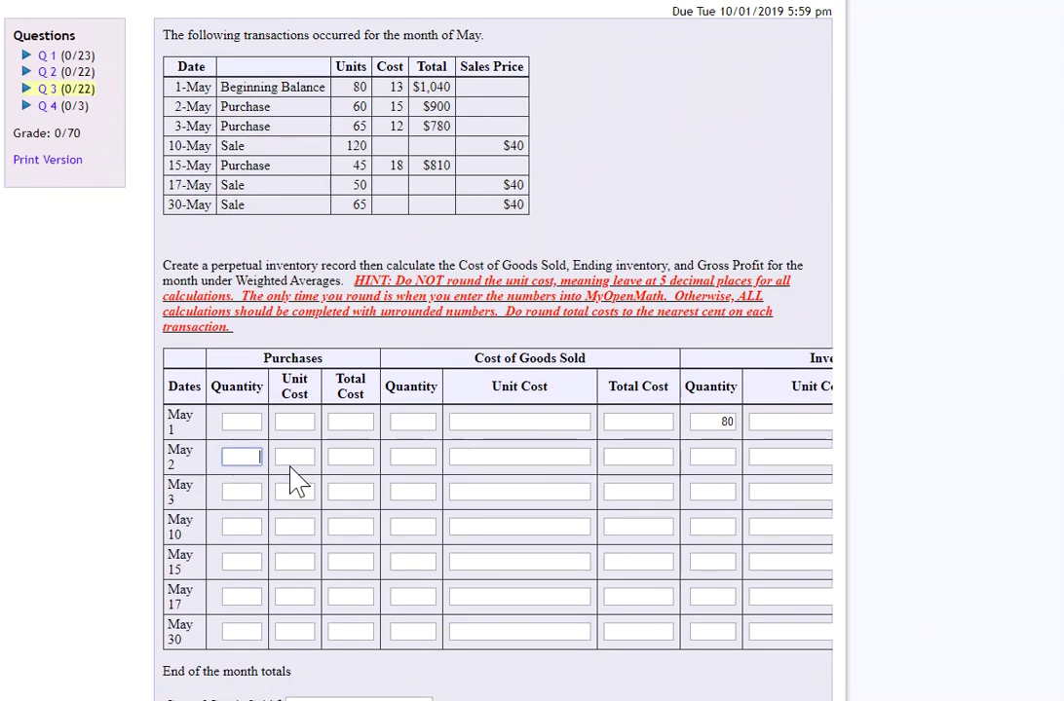
text(60)
click(297, 457)
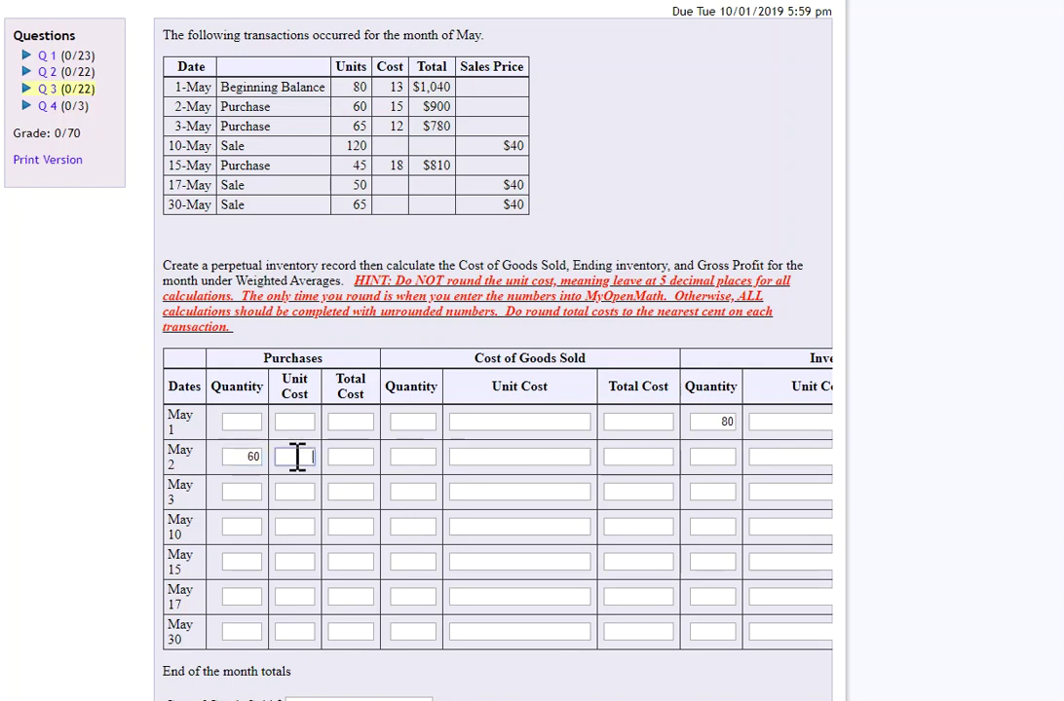
click(353, 457)
text(900)
click(456, 458)
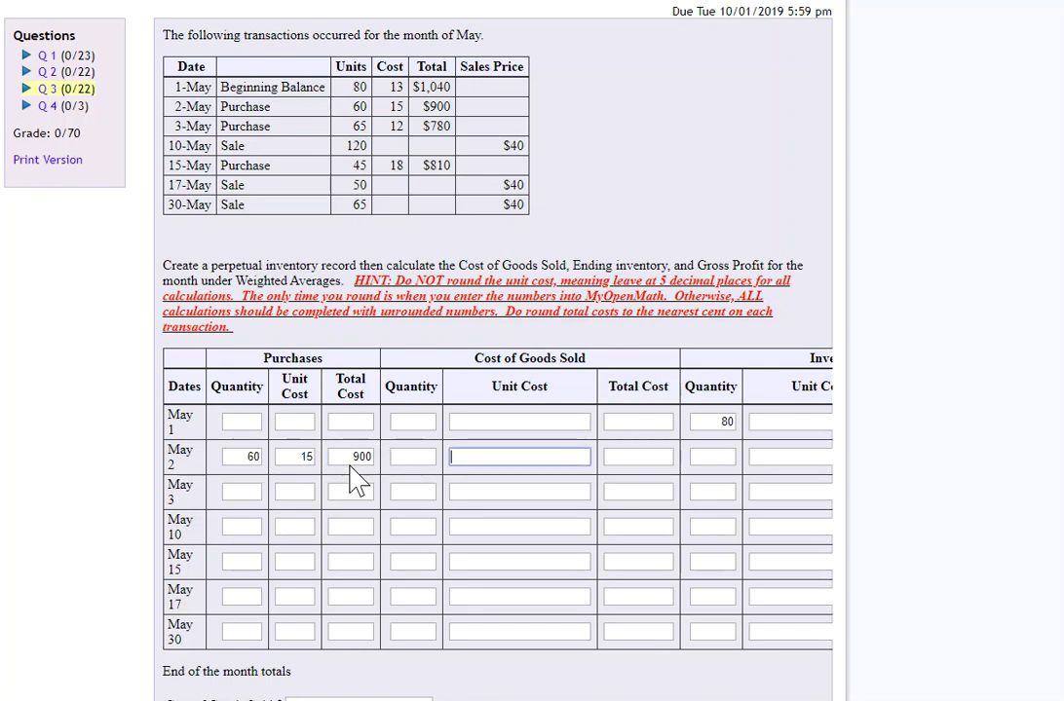
Enter the May 2 Inventory on Hand quantity as 140 and its total cost as 1940.
scroll(673, 684, down, 2)
scroll(672, 684, down, 2)
drag(648, 688, 788, 686)
click(539, 199)
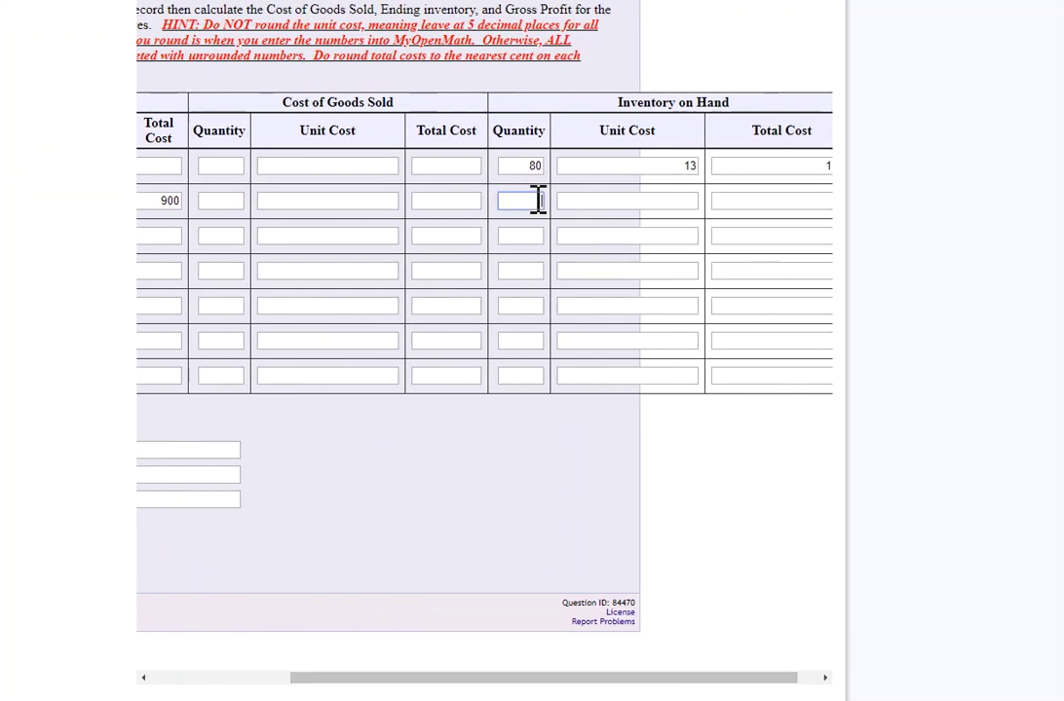
text(140)
click(749, 196)
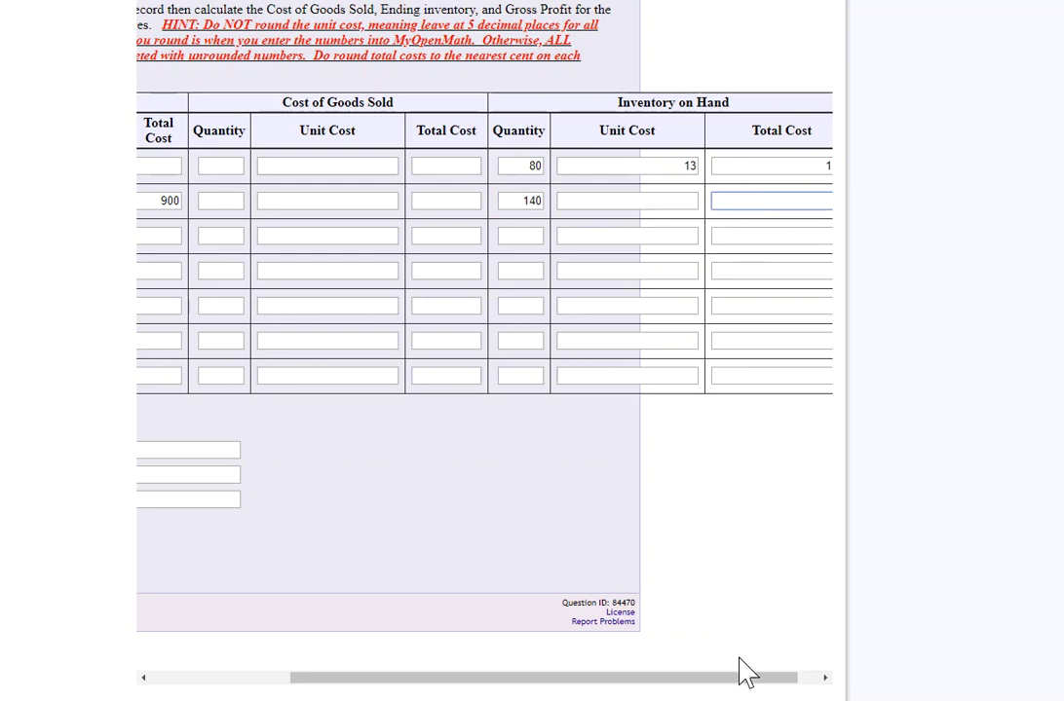
drag(739, 684, 701, 686)
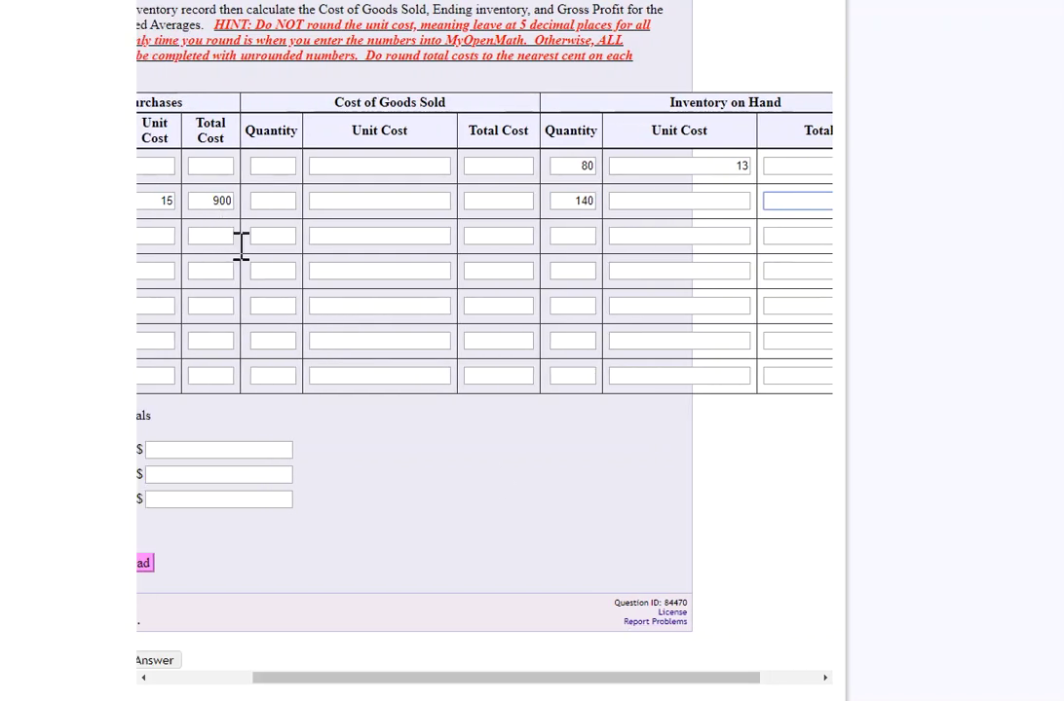
scroll(468, 687, up, 1)
scroll(563, 623, down, 1)
drag(578, 690, 696, 688)
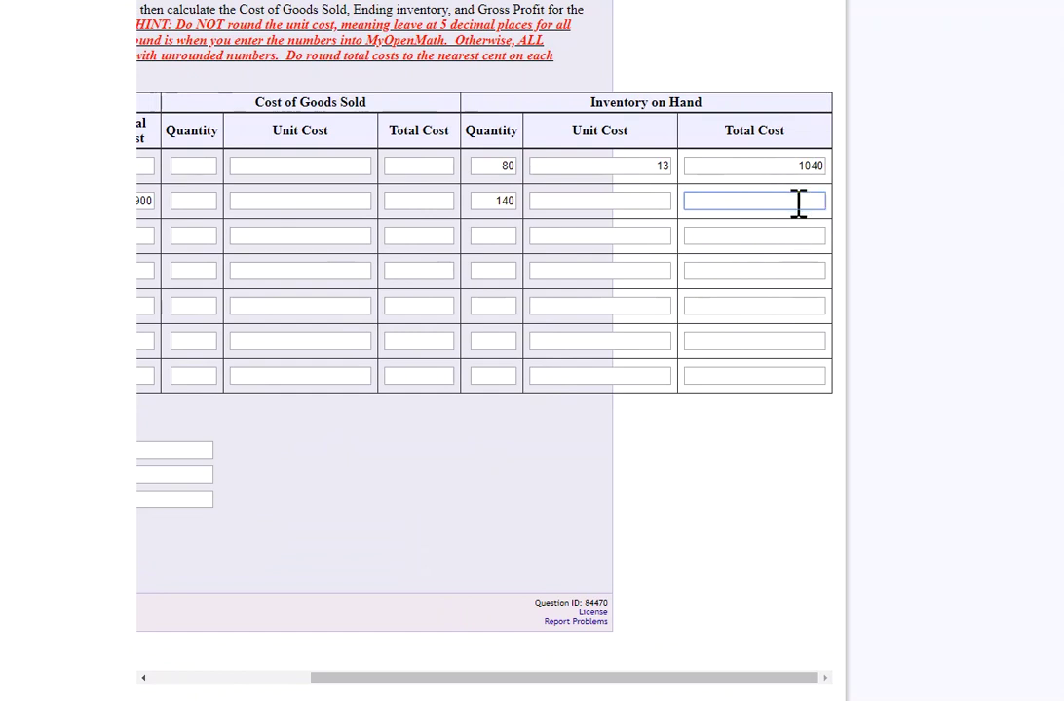
text(1940)
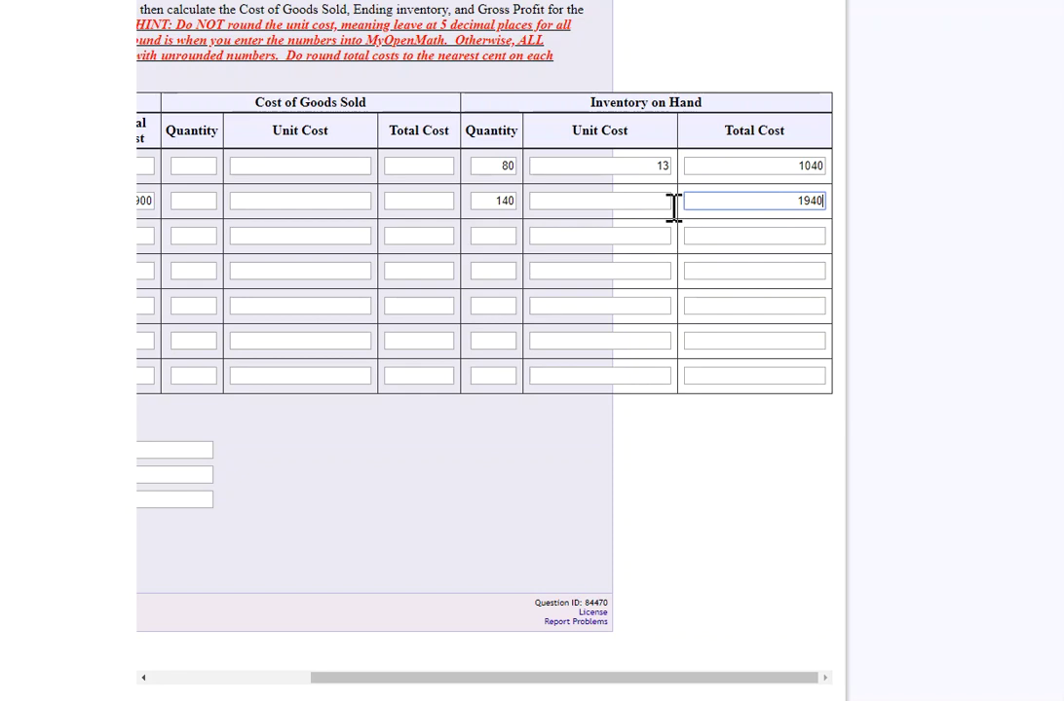
Enter 13.85714 as the May 2 Inventory on Hand unit cost, and round the entry to 13.86.
drag(796, 200, 826, 200)
double_click(505, 200)
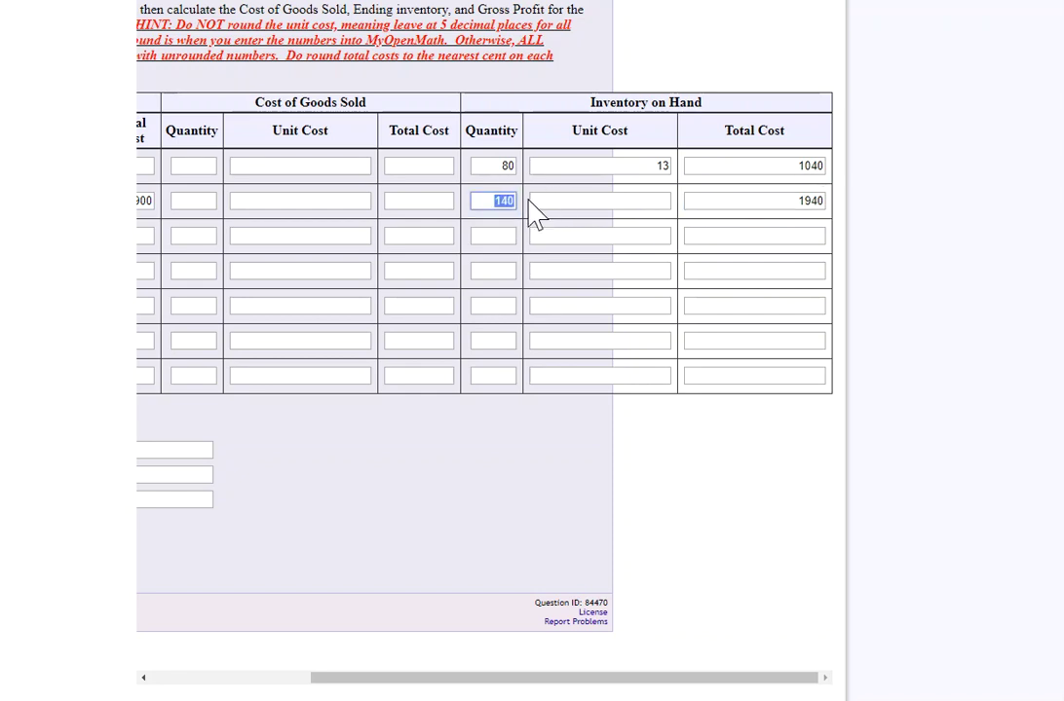
click(643, 202)
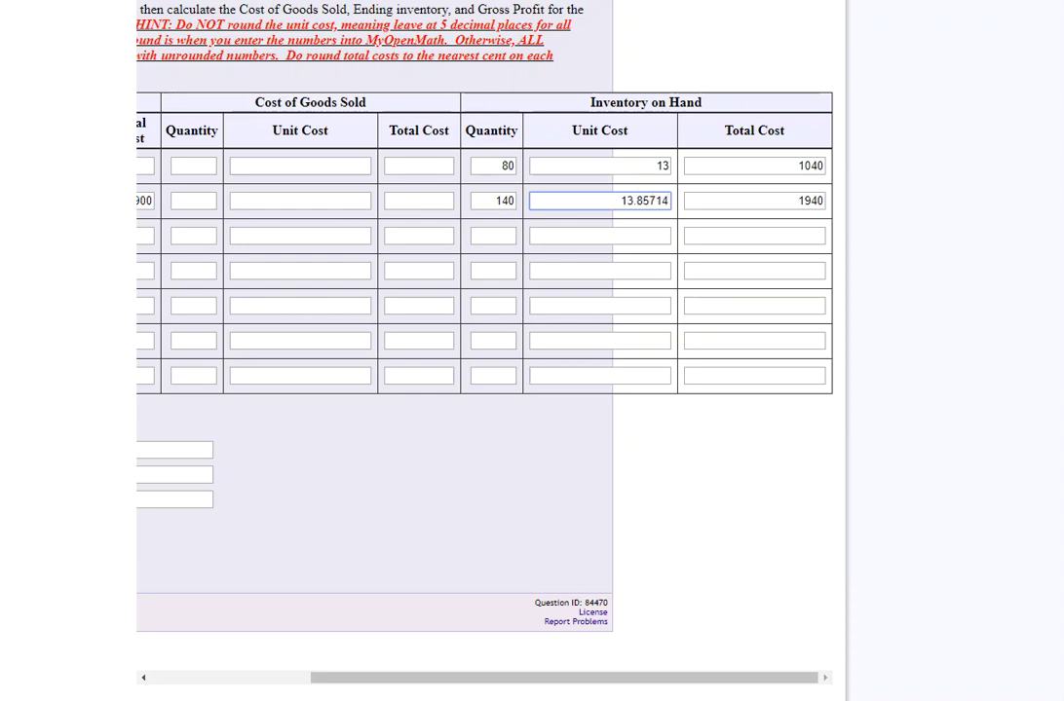
click(609, 151)
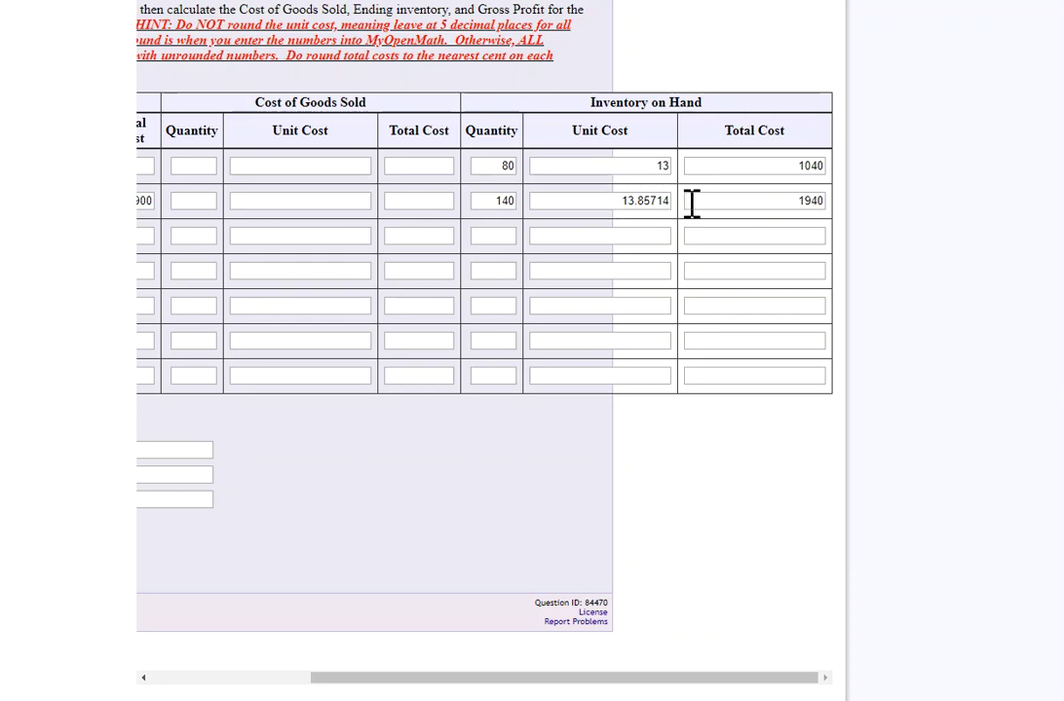
drag(673, 201, 652, 200)
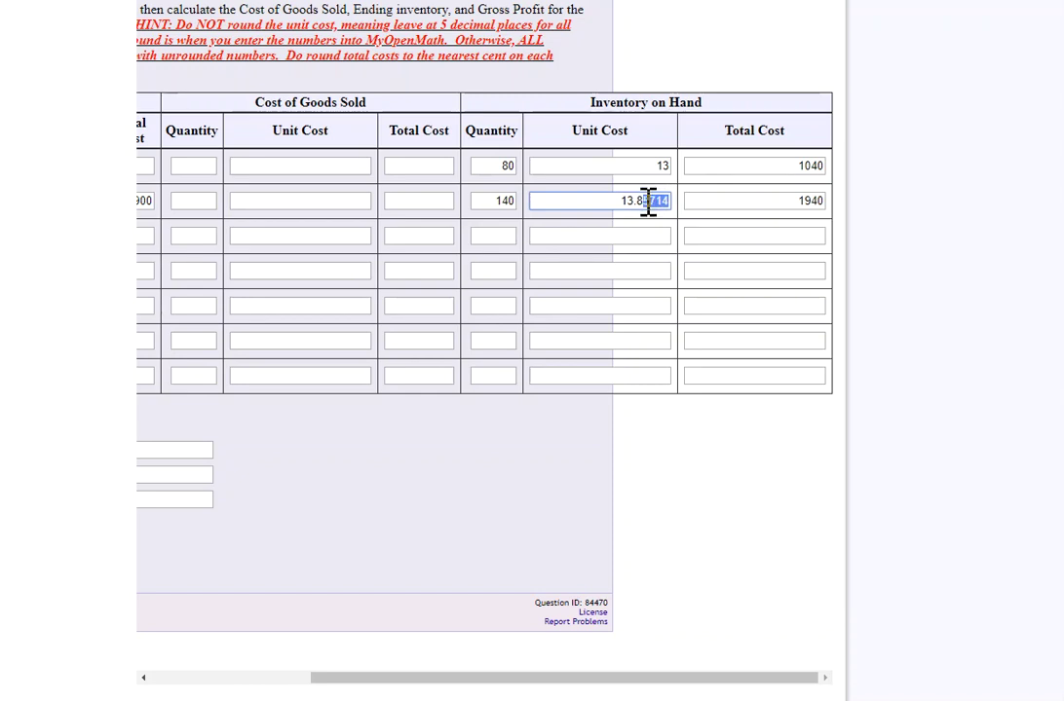
text(6)
click(701, 235)
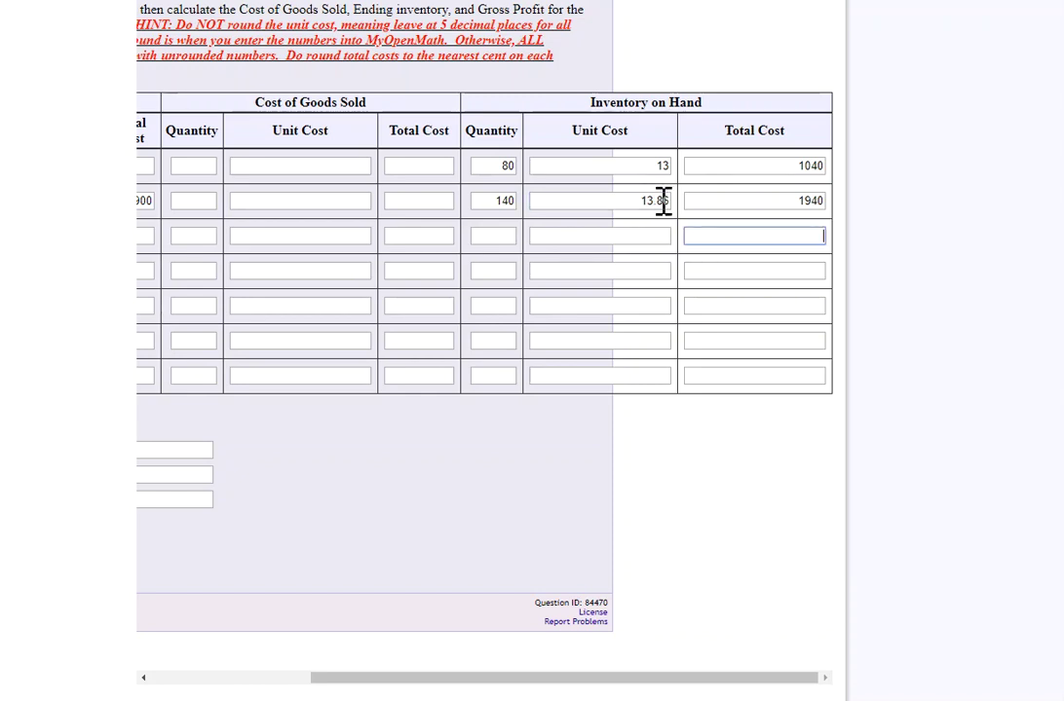
Record the May 3 purchase with quantity 65, unit cost 12 and total cost 780.
drag(755, 689, 558, 688)
scroll(375, 340, up, 3)
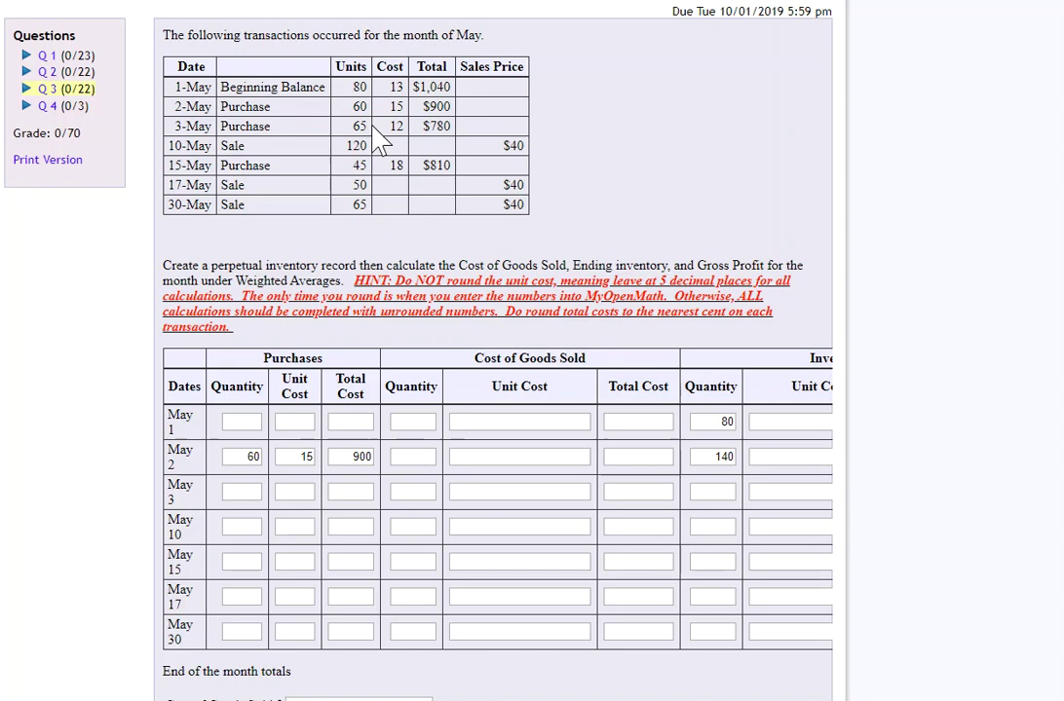
click(254, 492)
click(356, 492)
click(302, 492)
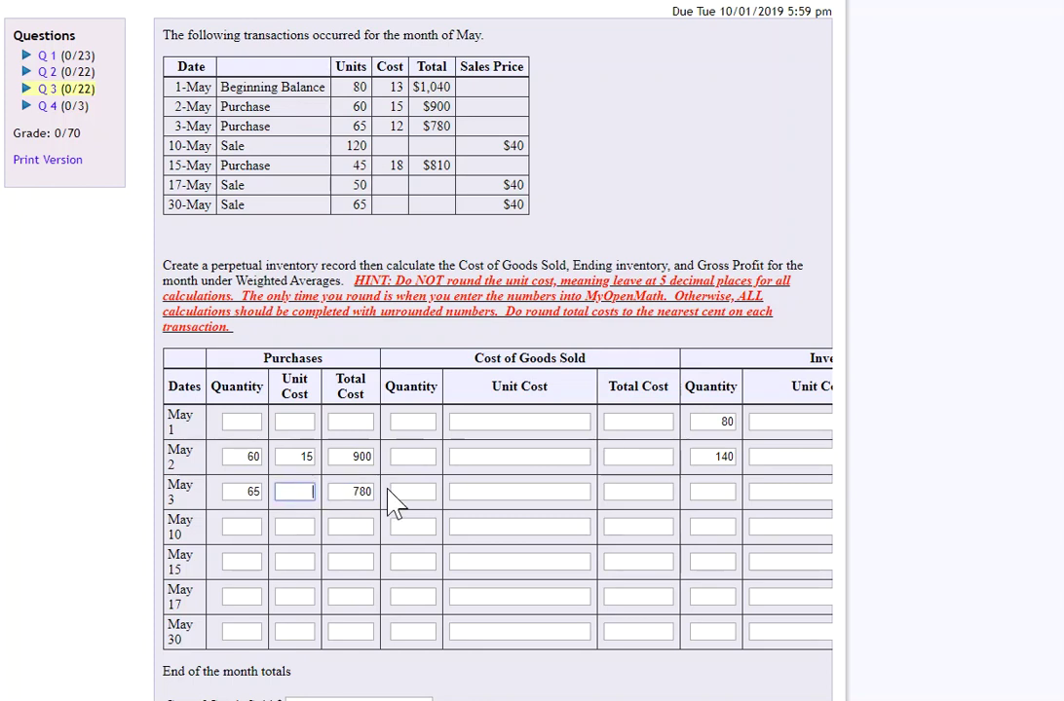
text(12)
click(480, 496)
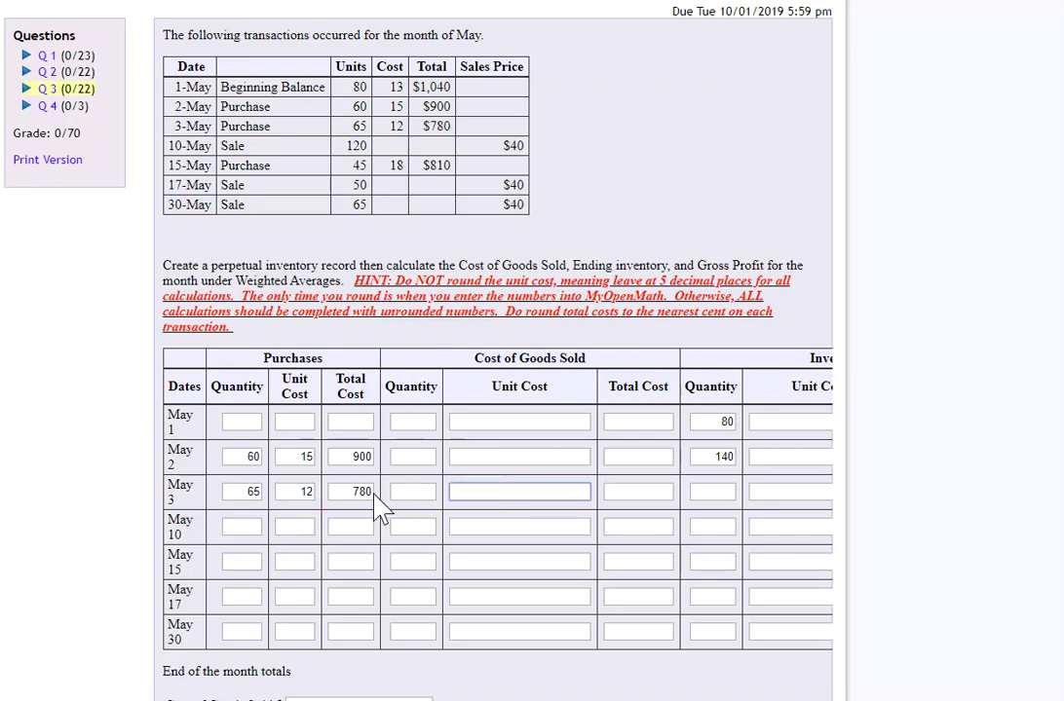
Enter the May 3 Inventory on Hand total cost as 2720 and its quantity as 205, without submitting the question.
scroll(515, 664, down, 3)
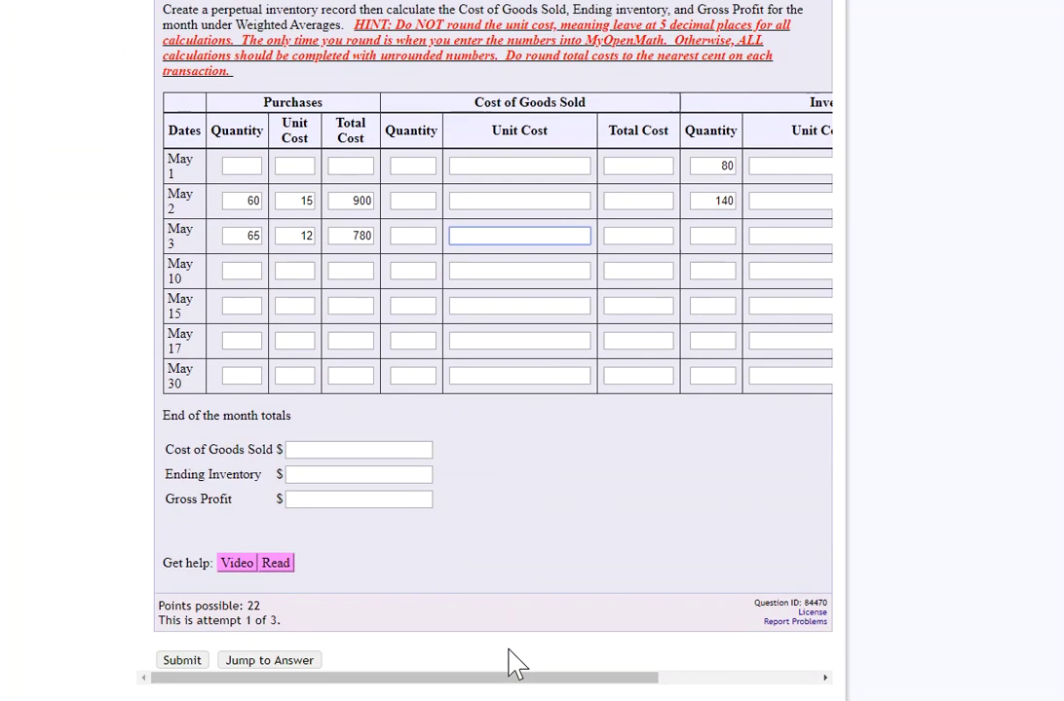
drag(516, 679, 694, 687)
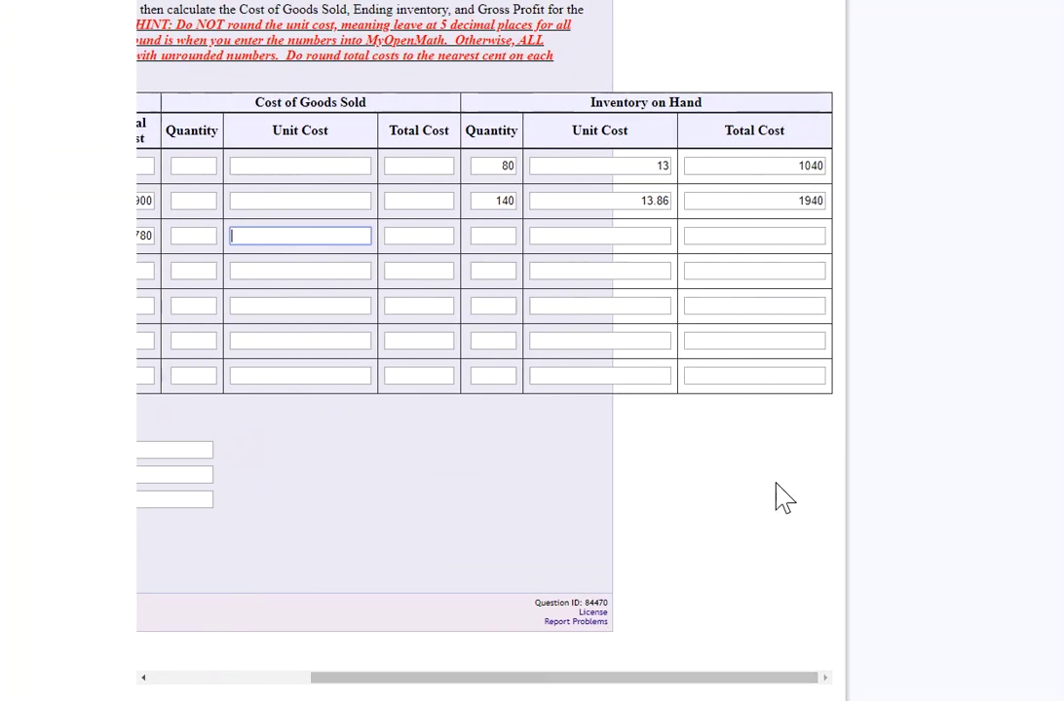
click(797, 233)
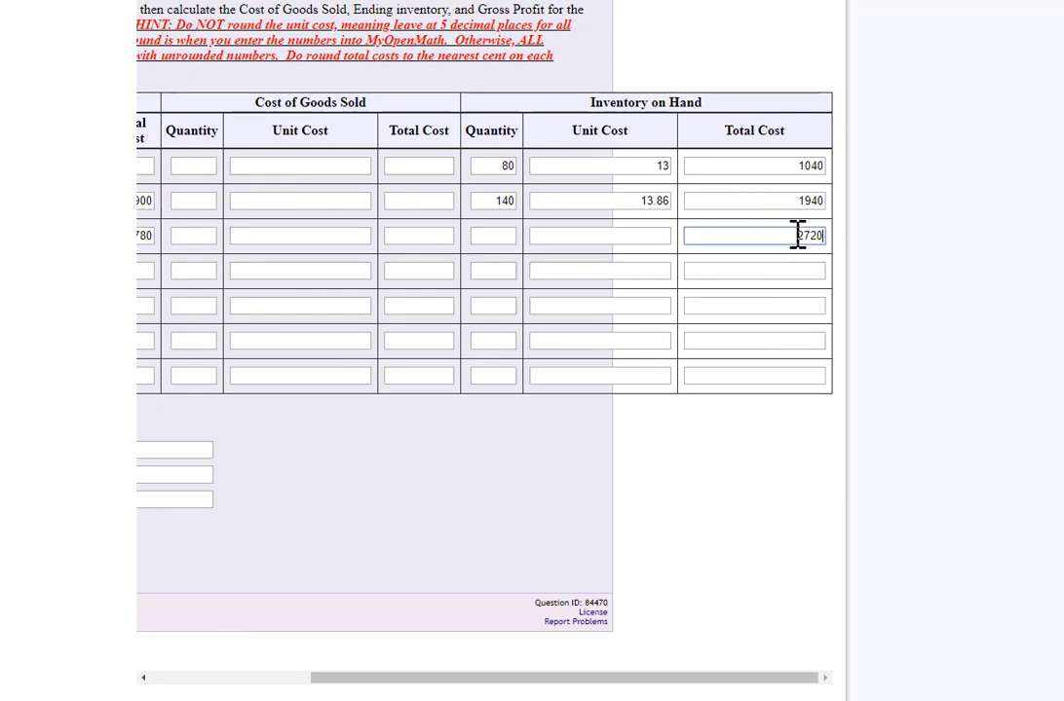
click(501, 236)
mouse_move(542, 682)
mouse_down()
mouse_move(389, 676)
mouse_move(439, 689)
mouse_move(555, 688)
mouse_up()
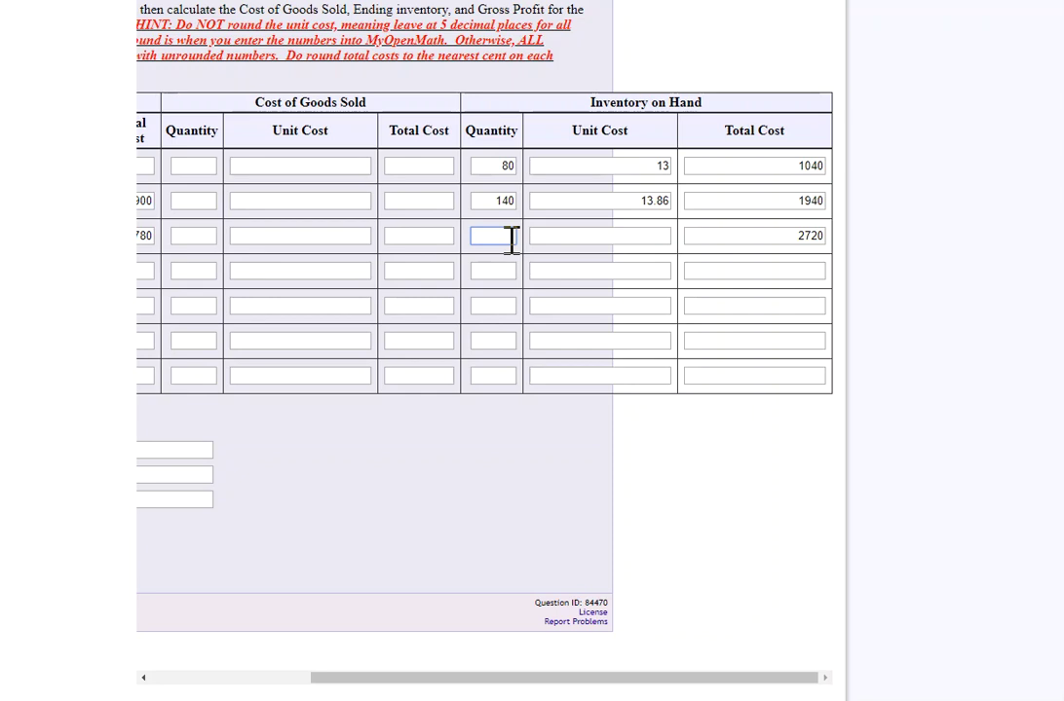
key(Return)
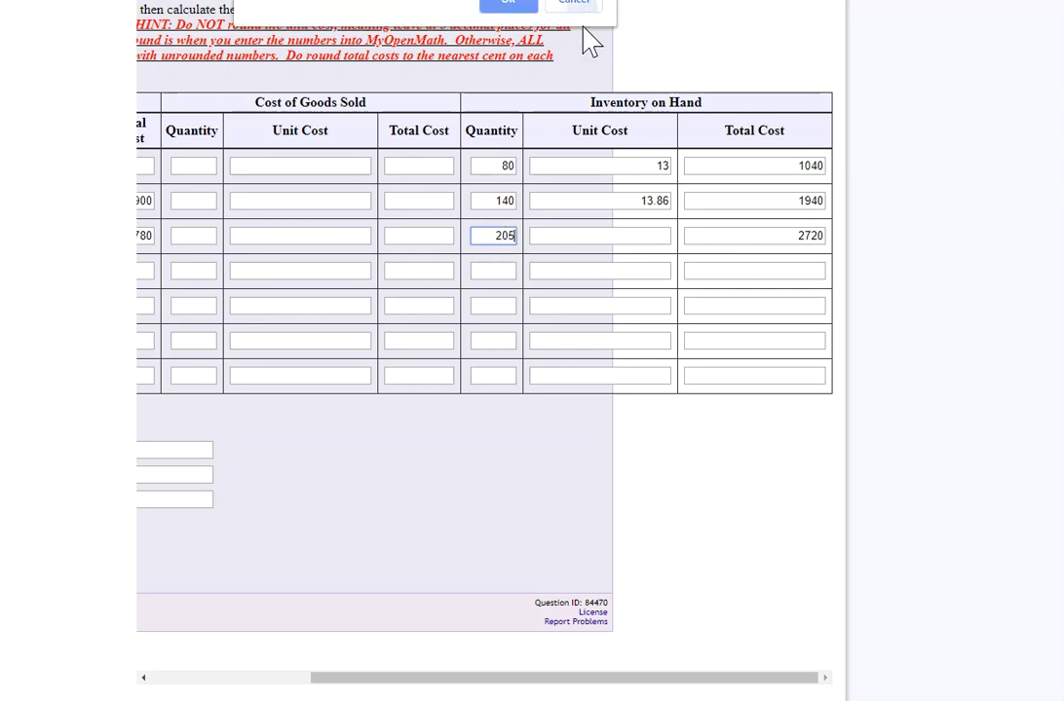
click(581, 16)
Divide the May 3 inventory total cost by its quantity and enter the unit cost as 13.26829.
click(614, 236)
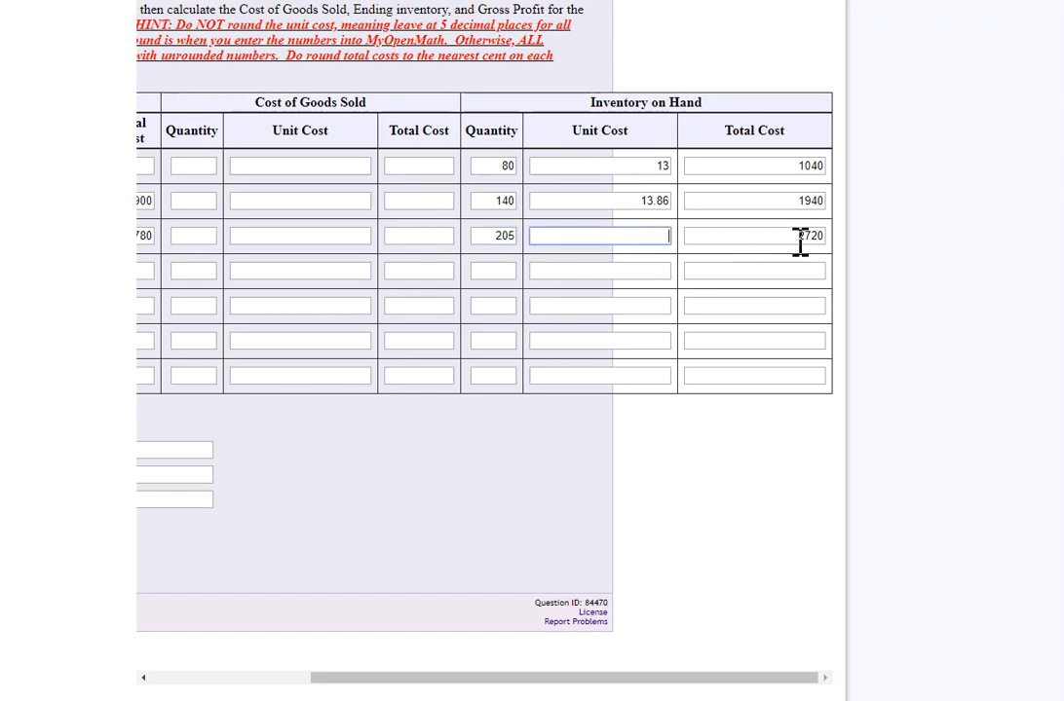
drag(799, 238, 823, 236)
double_click(506, 237)
click(595, 236)
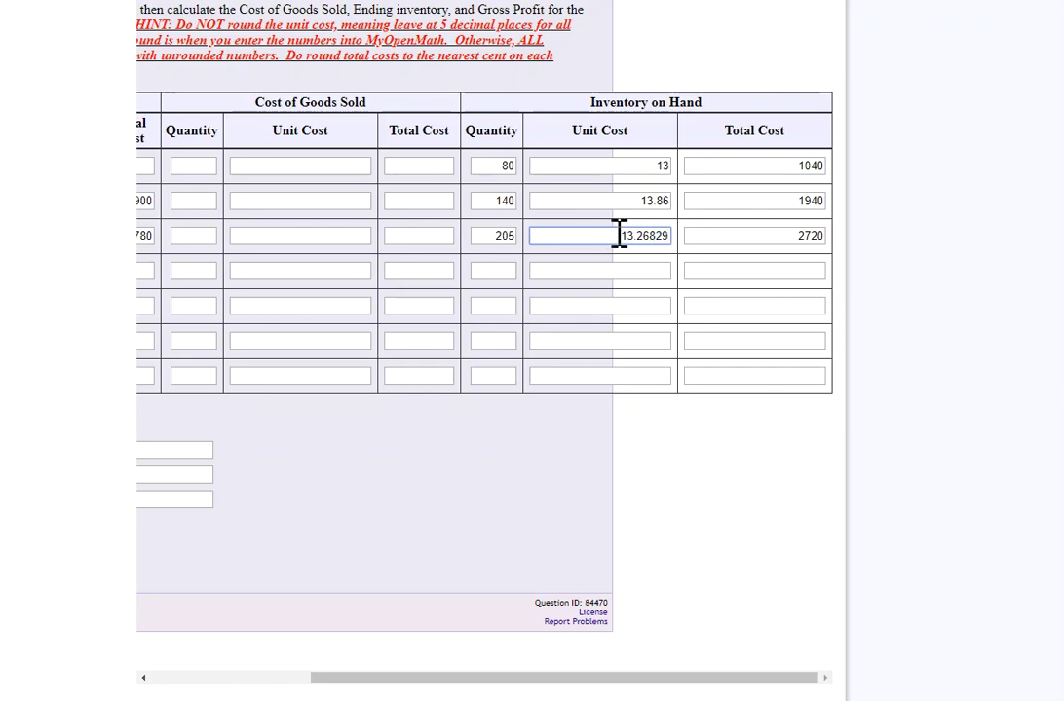
drag(617, 235, 688, 244)
Enter 120 as the May 10 Cost of Goods Sold quantity for the sale.
drag(656, 686, 515, 682)
click(503, 271)
scroll(503, 273, up, 5)
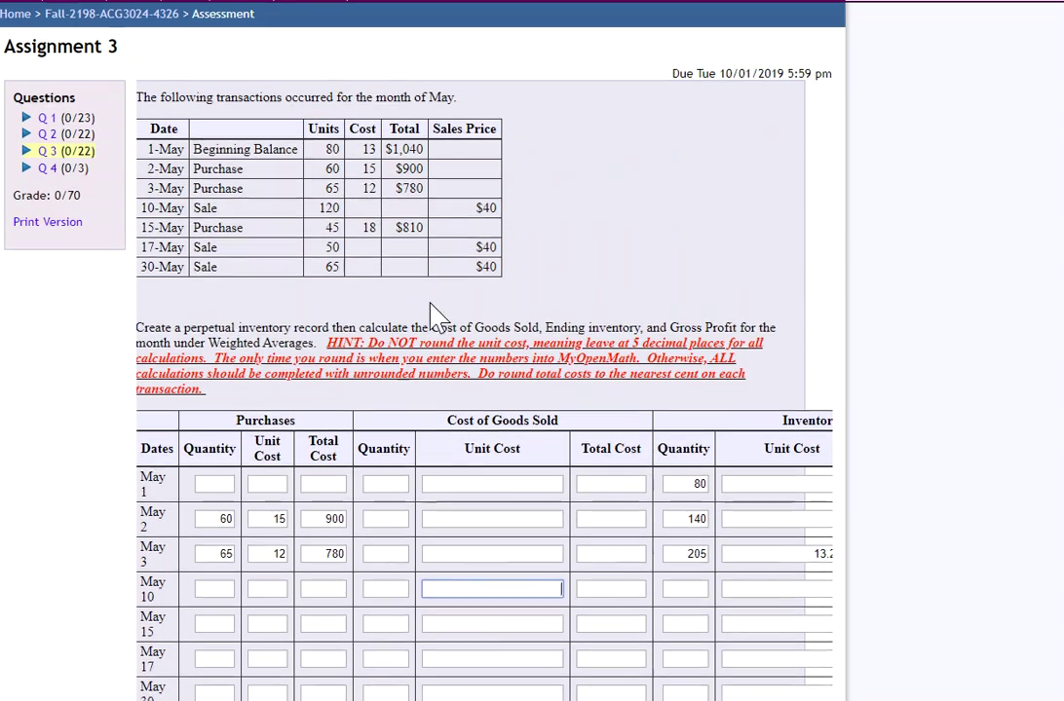
scroll(428, 311, down, 5)
click(390, 341)
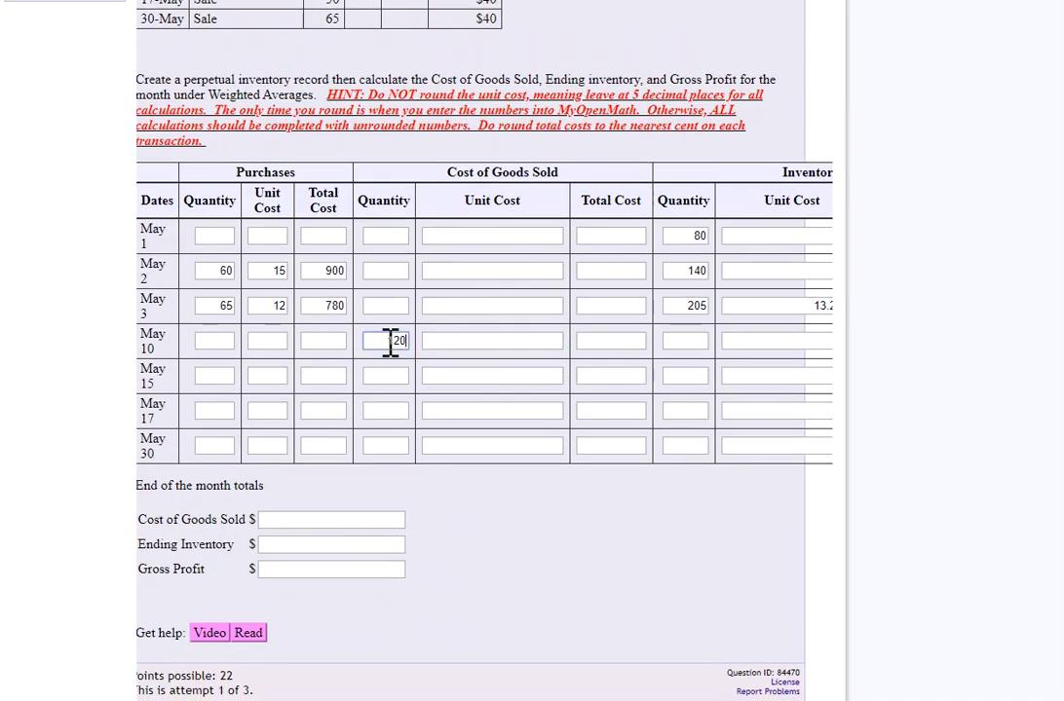
key(Tab)
scroll(604, 606, down, 2)
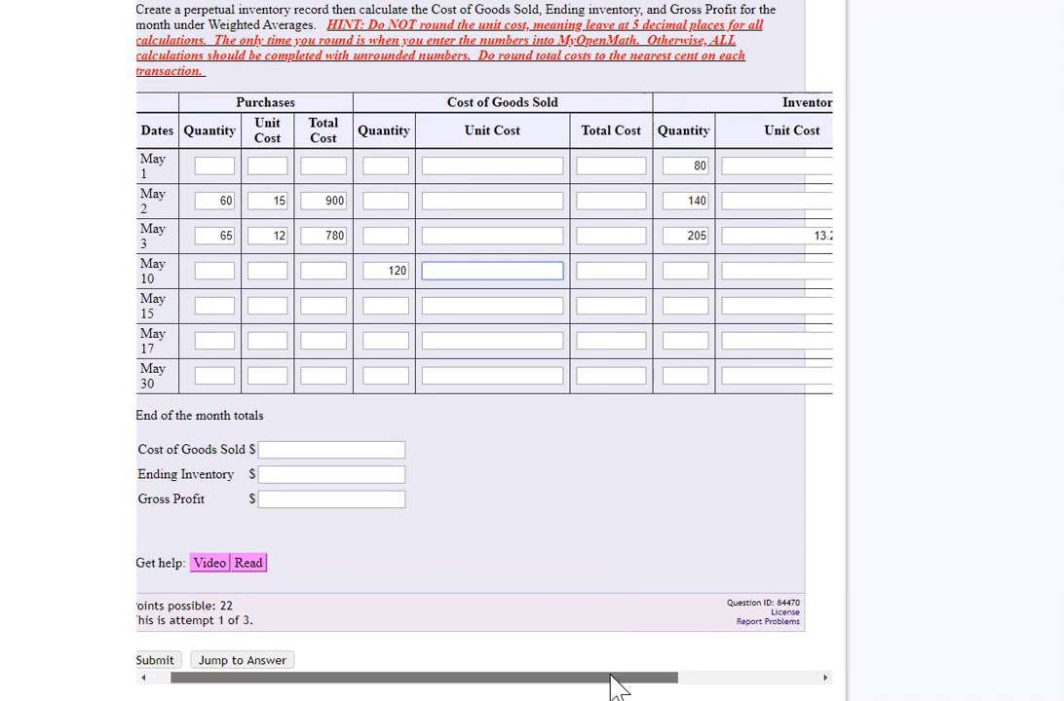
drag(613, 686, 659, 688)
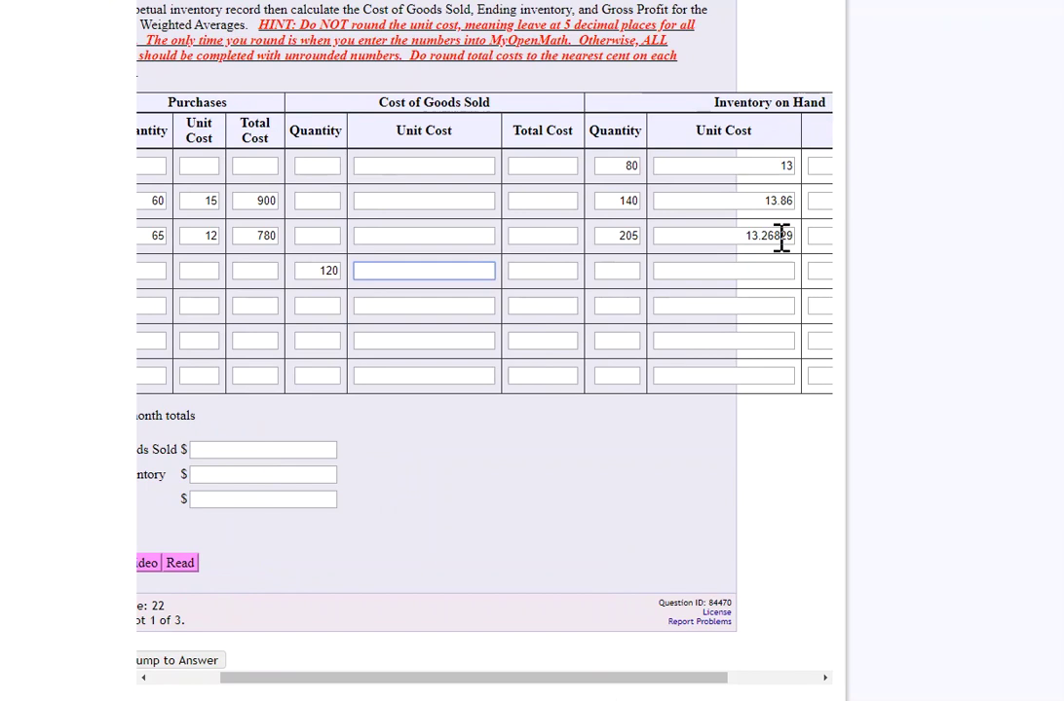
Fill in the May 10 Cost of Goods Sold with total cost 1592 and unit cost 13.27.
click(753, 238)
drag(750, 236, 790, 236)
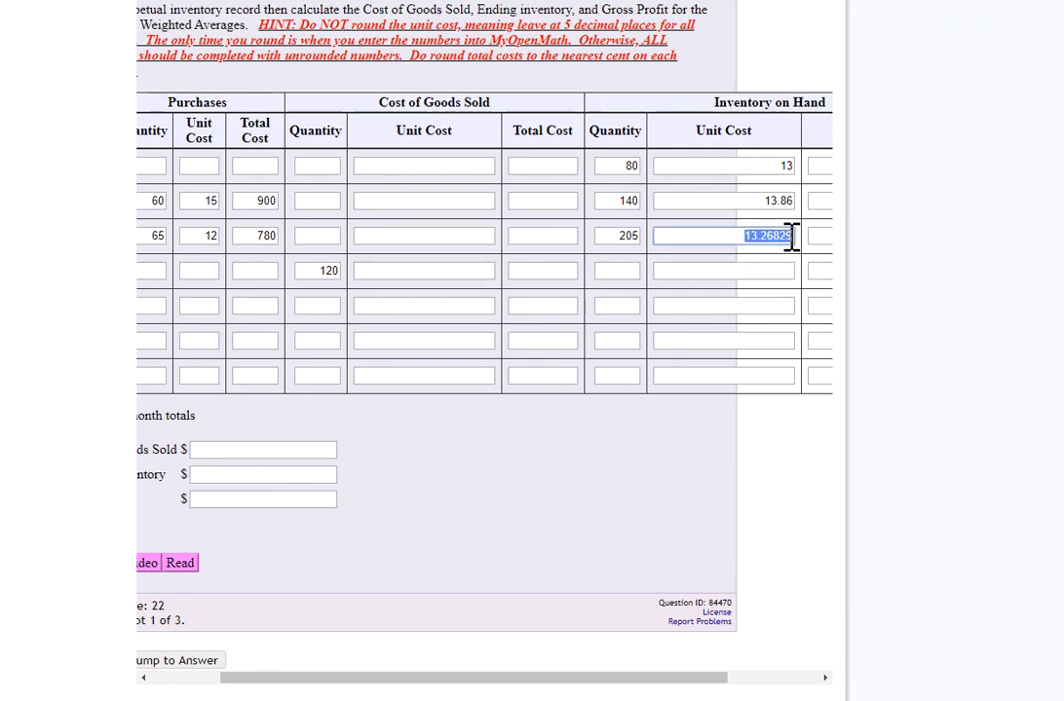
click(543, 272)
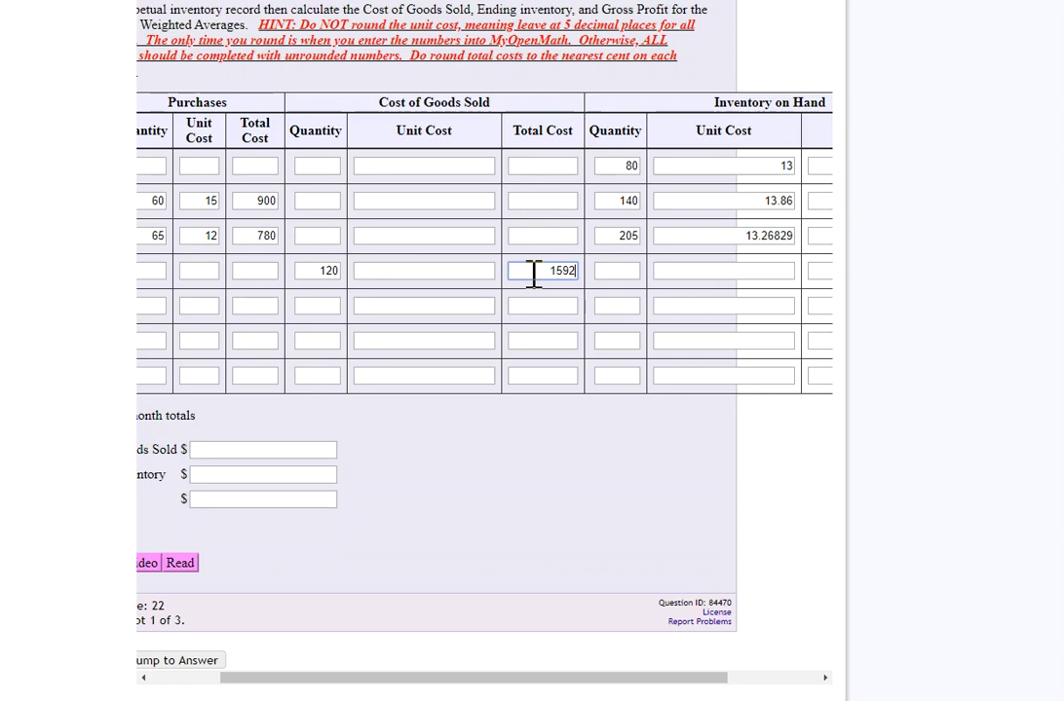
click(487, 271)
text(13.27)
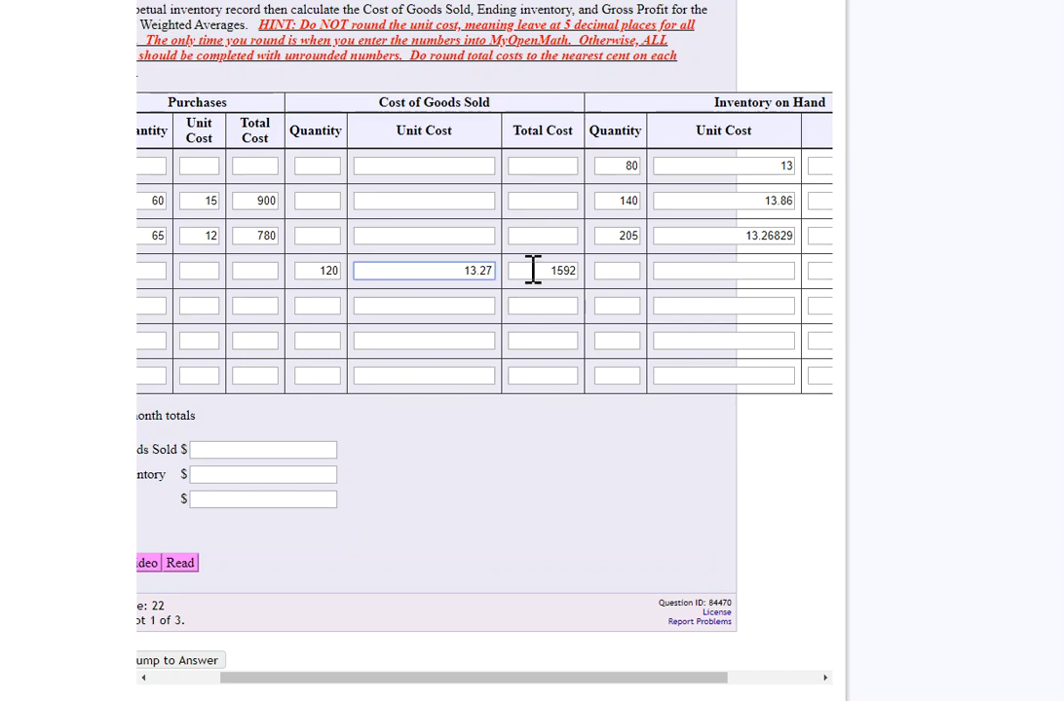
drag(555, 271, 576, 271)
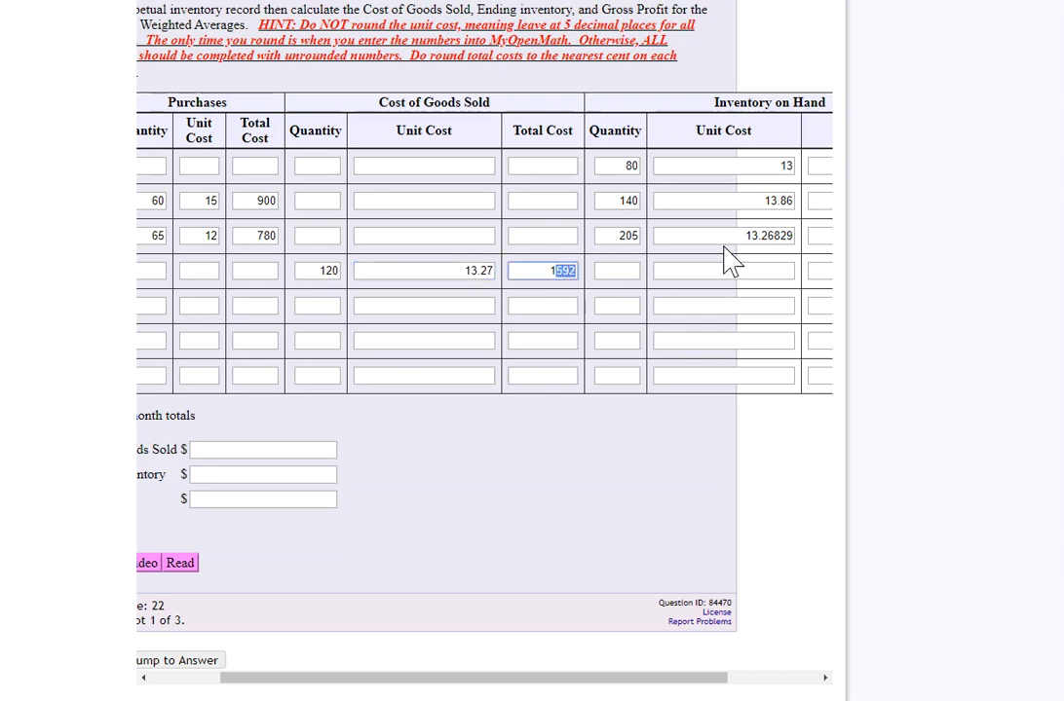
click(756, 236)
drag(756, 235, 792, 236)
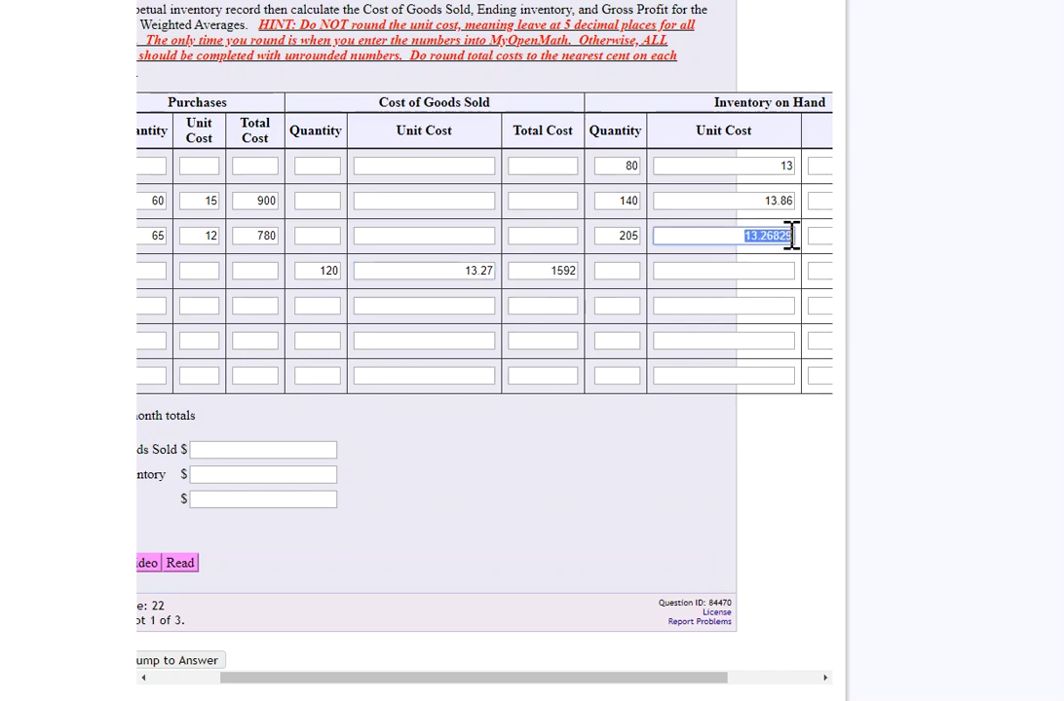
Enter the May 10 Inventory on Hand quantity as 85 and its unit cost as 13.26829.
drag(686, 677, 763, 681)
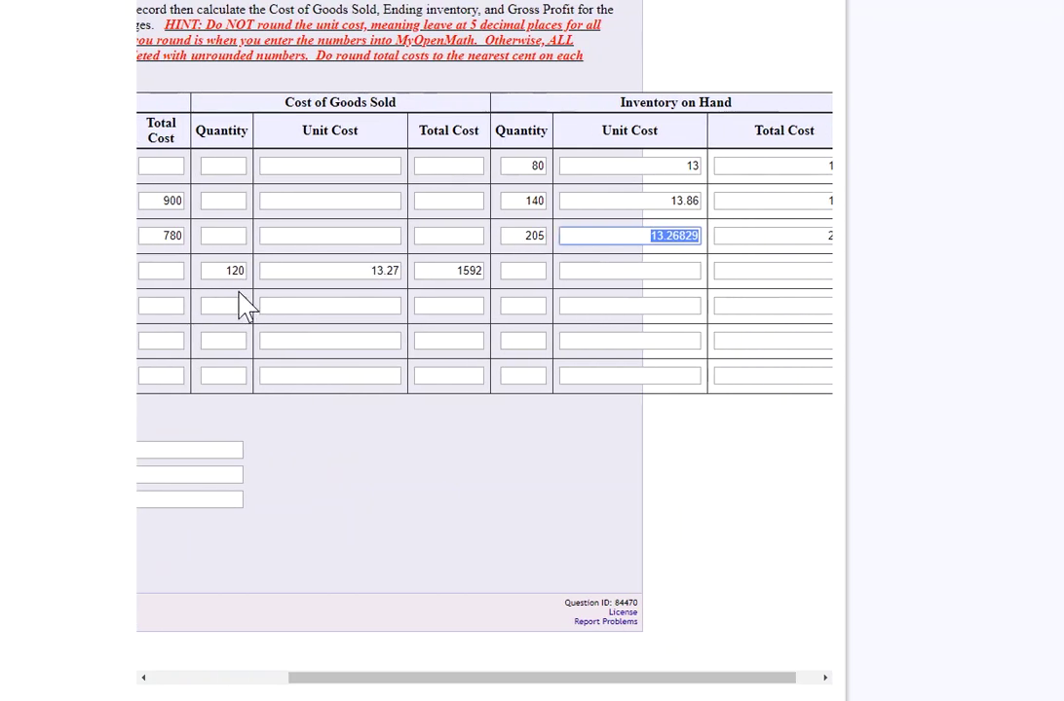
click(539, 271)
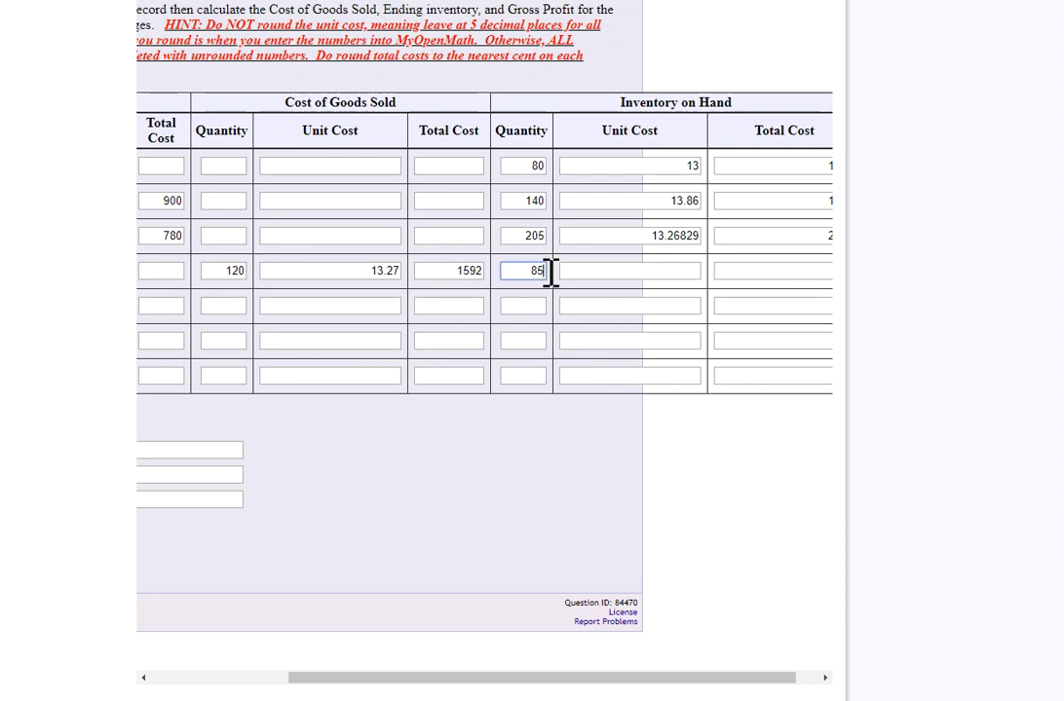
click(682, 271)
text(13.26829)
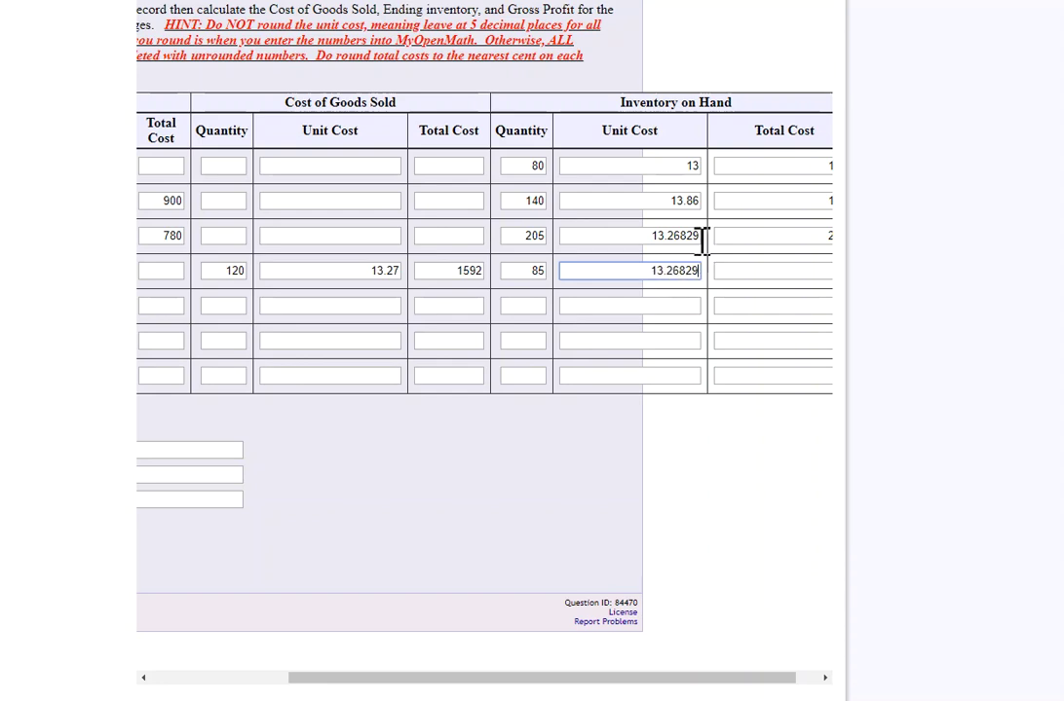
Round the May 3 Inventory on Hand unit cost to 13.27.
click(701, 235)
key(BackSpace)
key(BackSpace)
key(BackSpace)
key(BackSpace)
text(7)
Enter 1127.80 as the May 10 Inventory on Hand total cost.
click(741, 276)
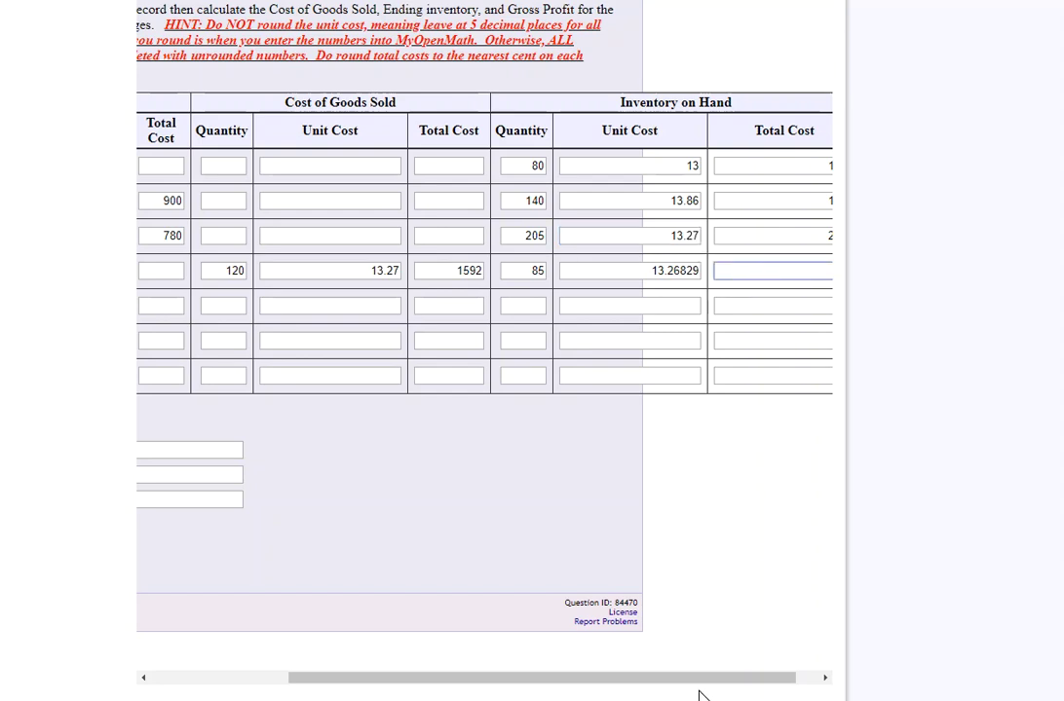
scroll(789, 682, right, 1)
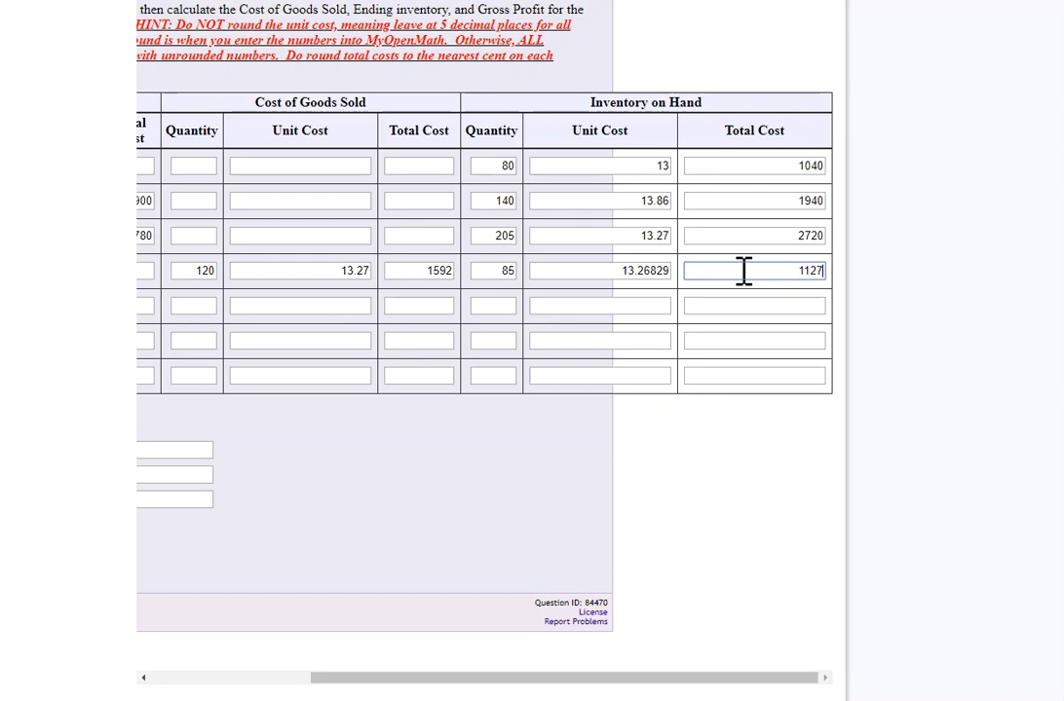
text(.80)
click(764, 306)
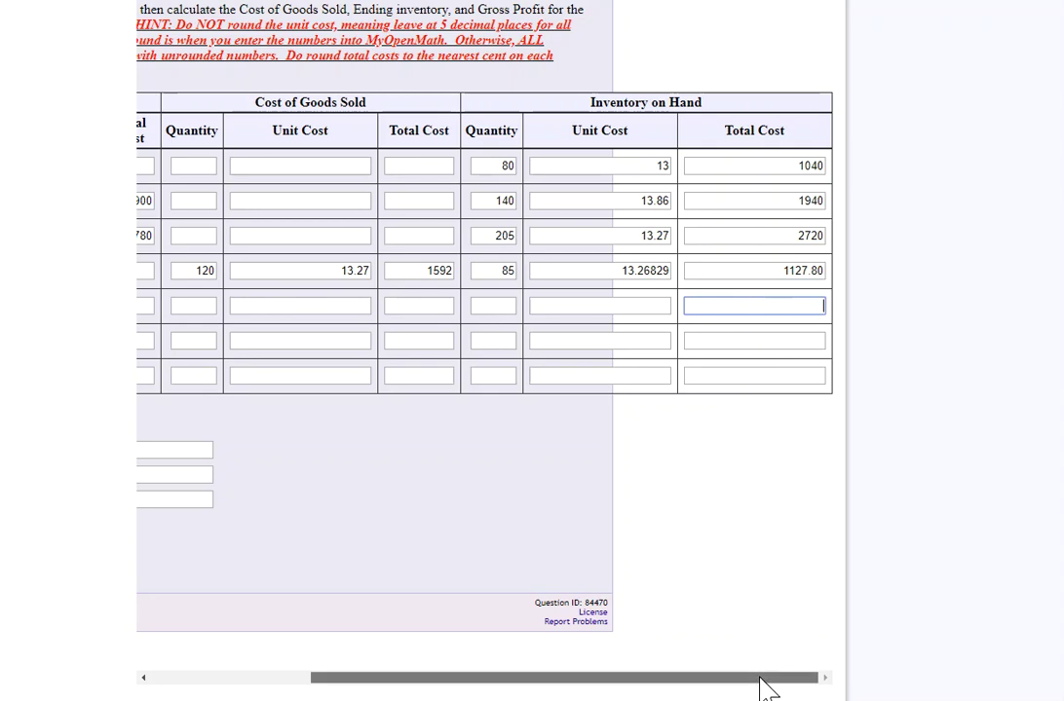
Record the May 15 purchase with quantity 45, unit cost 18 and total cost 810.
drag(764, 688, 560, 682)
scroll(553, 520, up, 5)
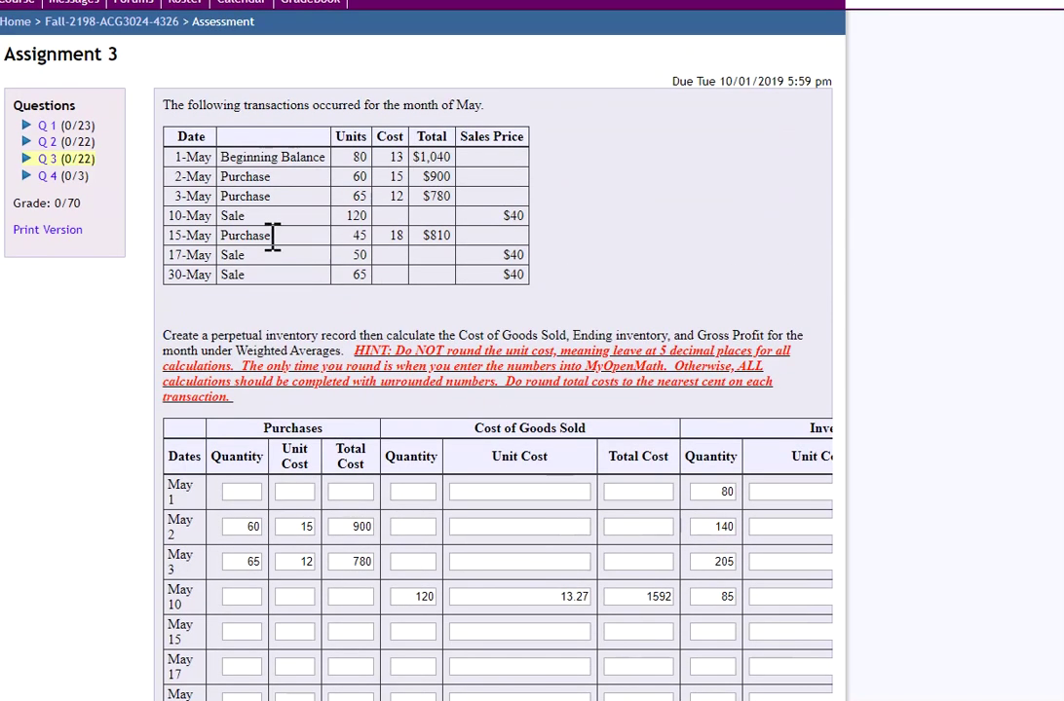
scroll(440, 282, down, 3)
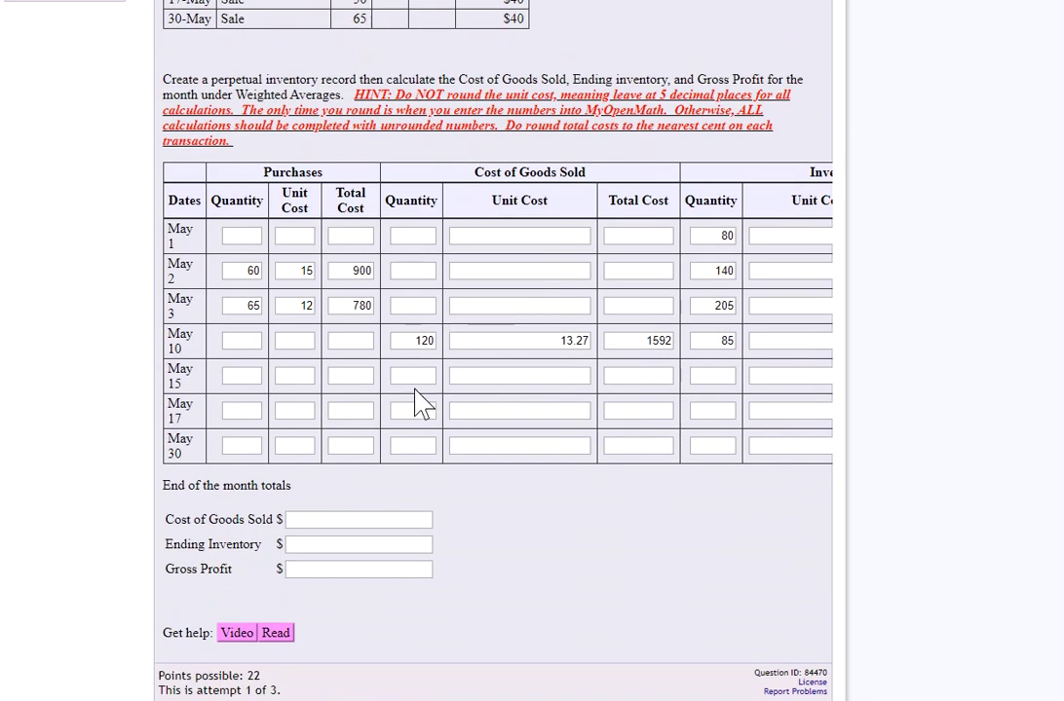
click(249, 374)
text(45)
click(304, 376)
scroll(304, 376, up, 1)
scroll(304, 376, down, 1)
click(354, 378)
scroll(536, 598, down, 1)
Enter the May 15 Inventory on Hand total cost as 1937.80 and its quantity as 130.
drag(539, 677, 707, 692)
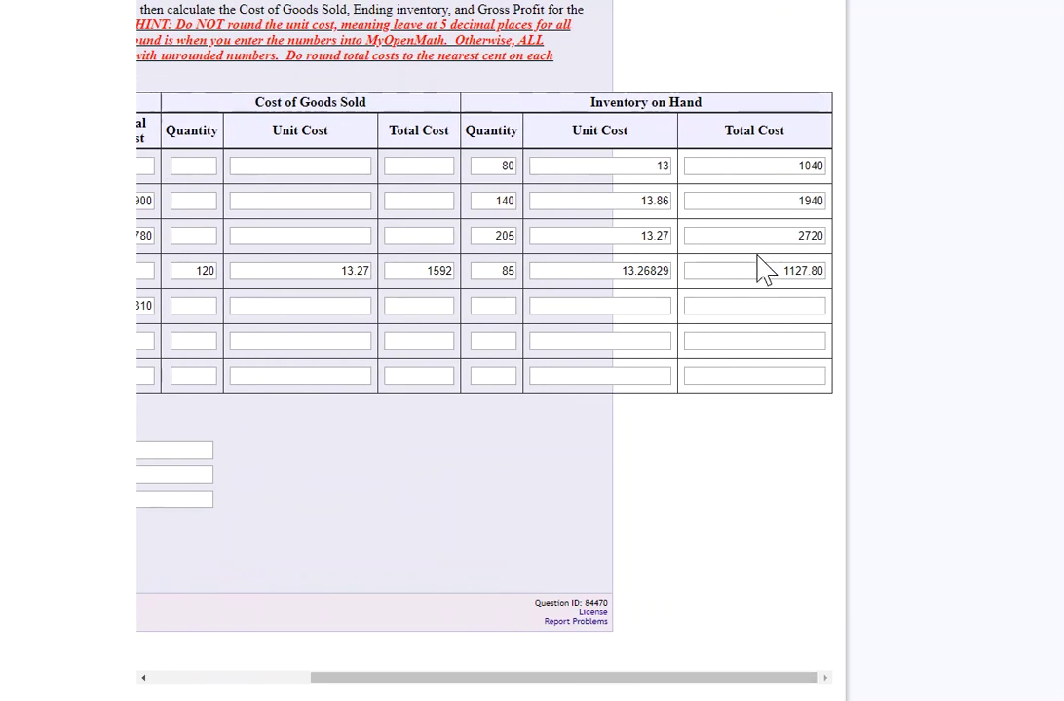
click(794, 309)
text(1937)
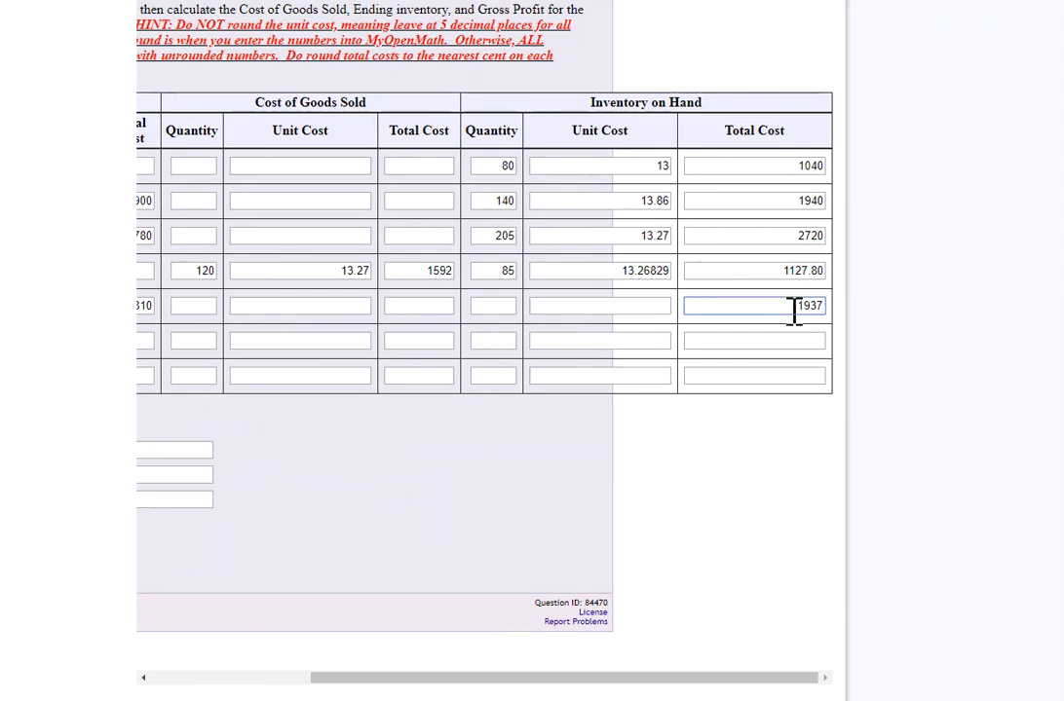
text(.80)
drag(506, 677, 534, 682)
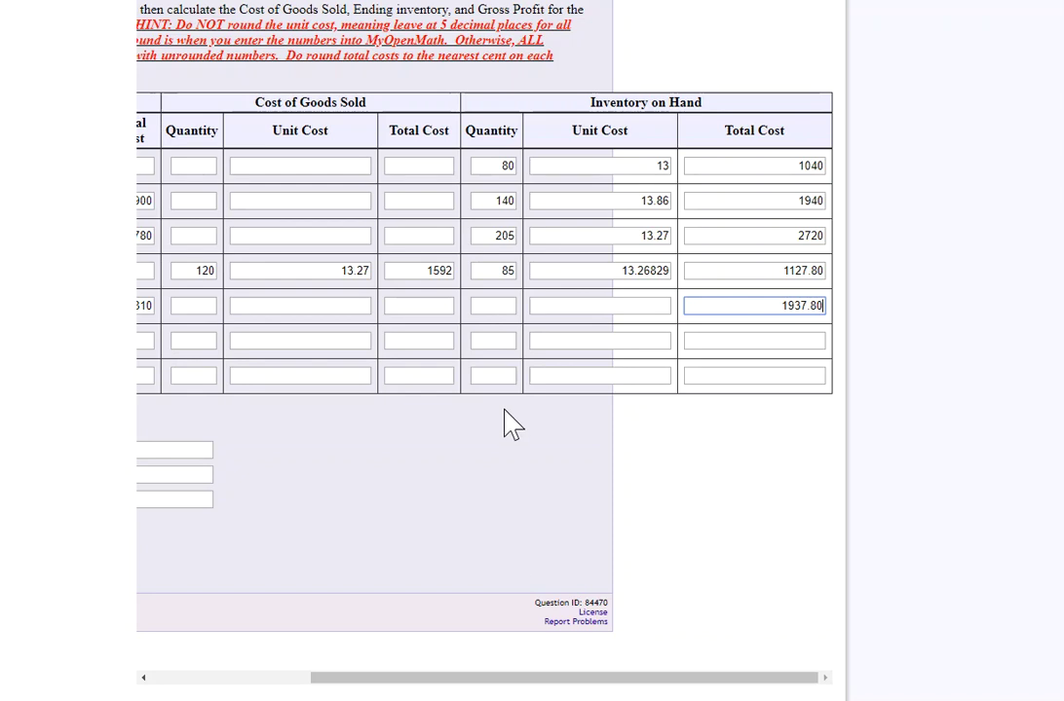
click(496, 306)
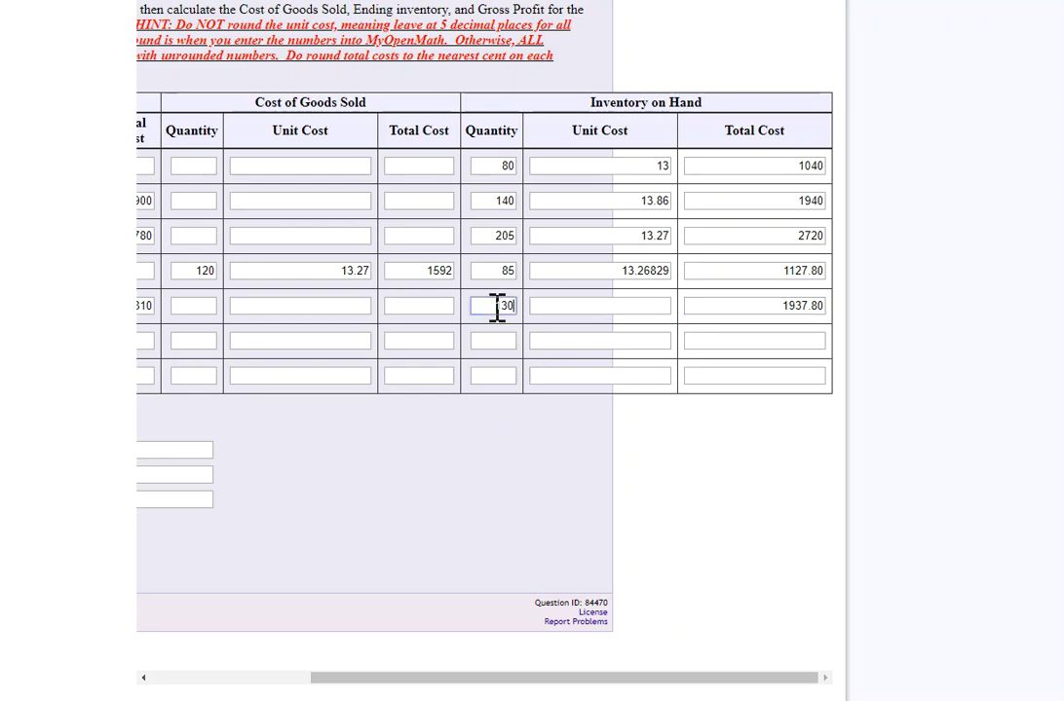
text(130)
Round the May 10 Inventory on Hand unit cost to 13.27, without submitting the question.
click(622, 302)
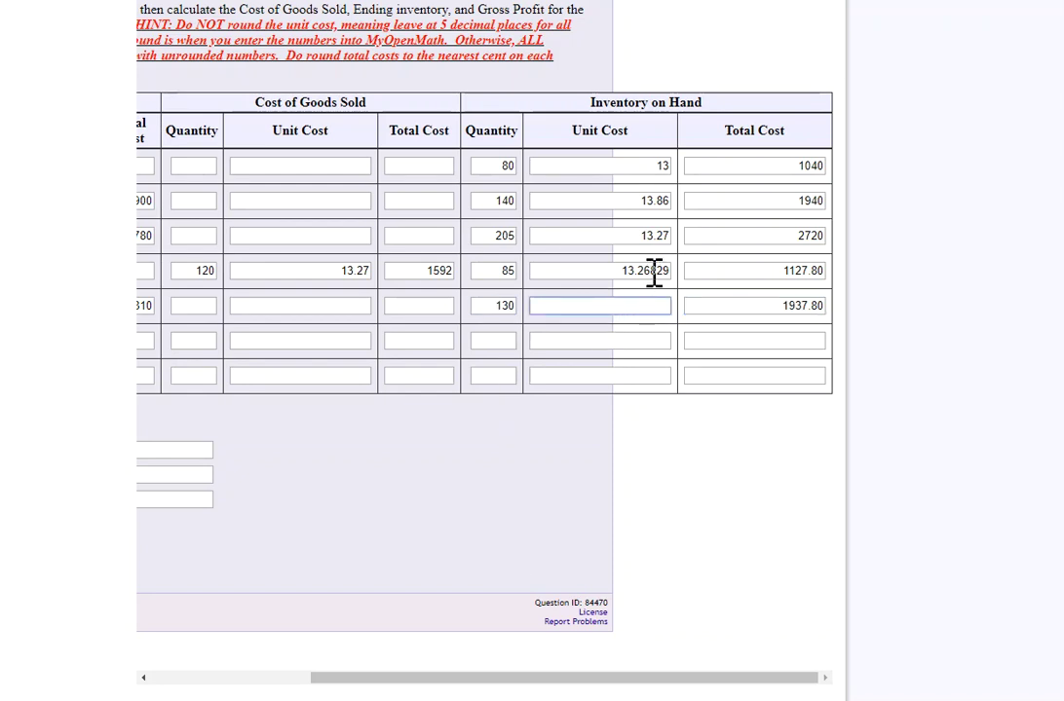
drag(643, 271, 685, 285)
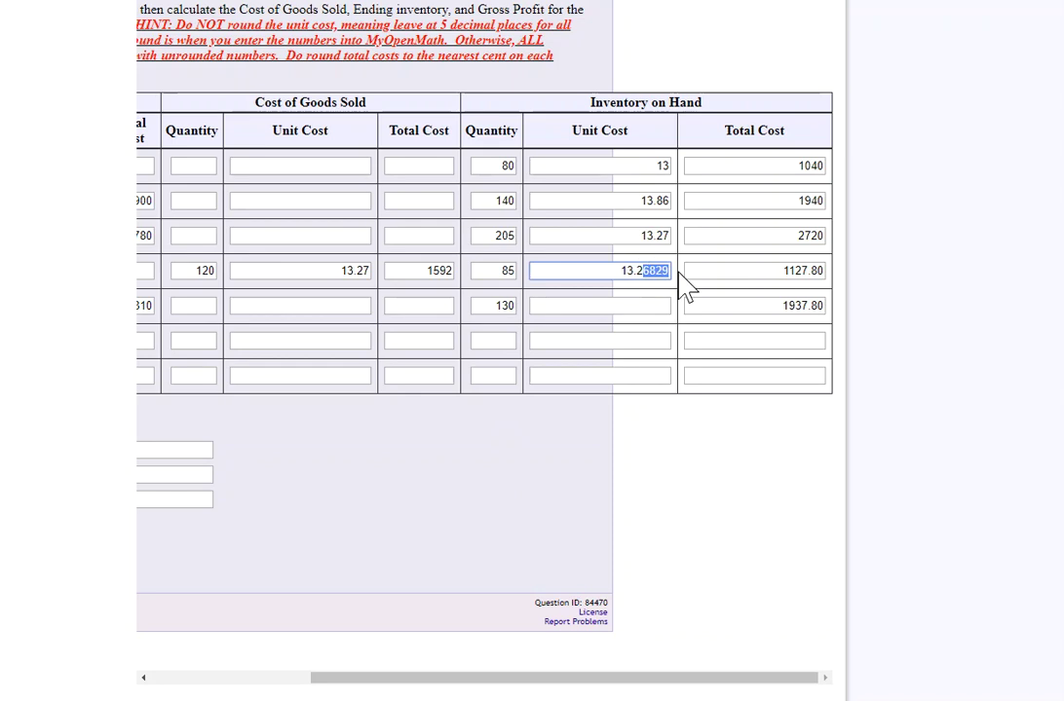
text(7)
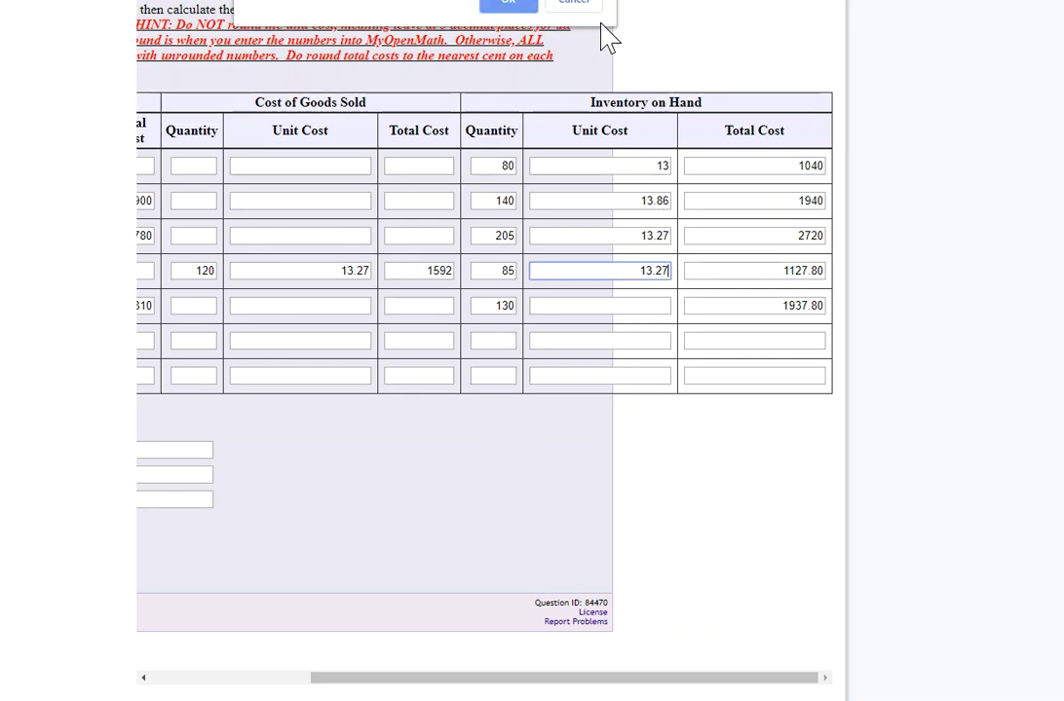
Divide the May 15 inventory total cost by its quantity and enter the unit cost as 14.90619.
drag(783, 305, 835, 314)
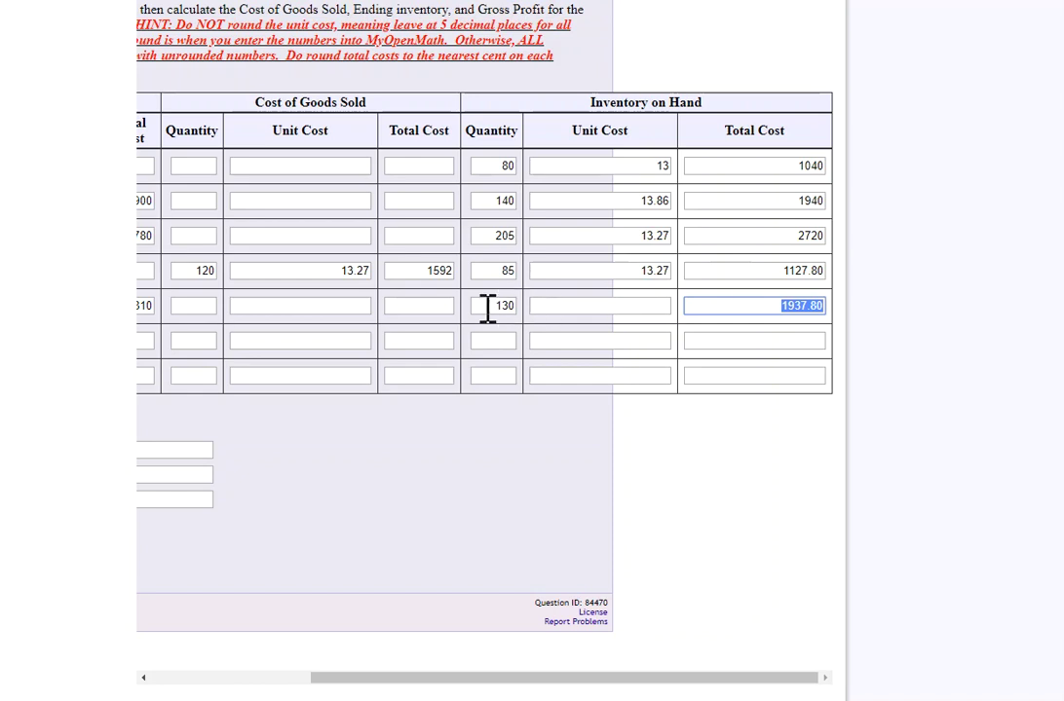
click(589, 306)
text(14.90619)
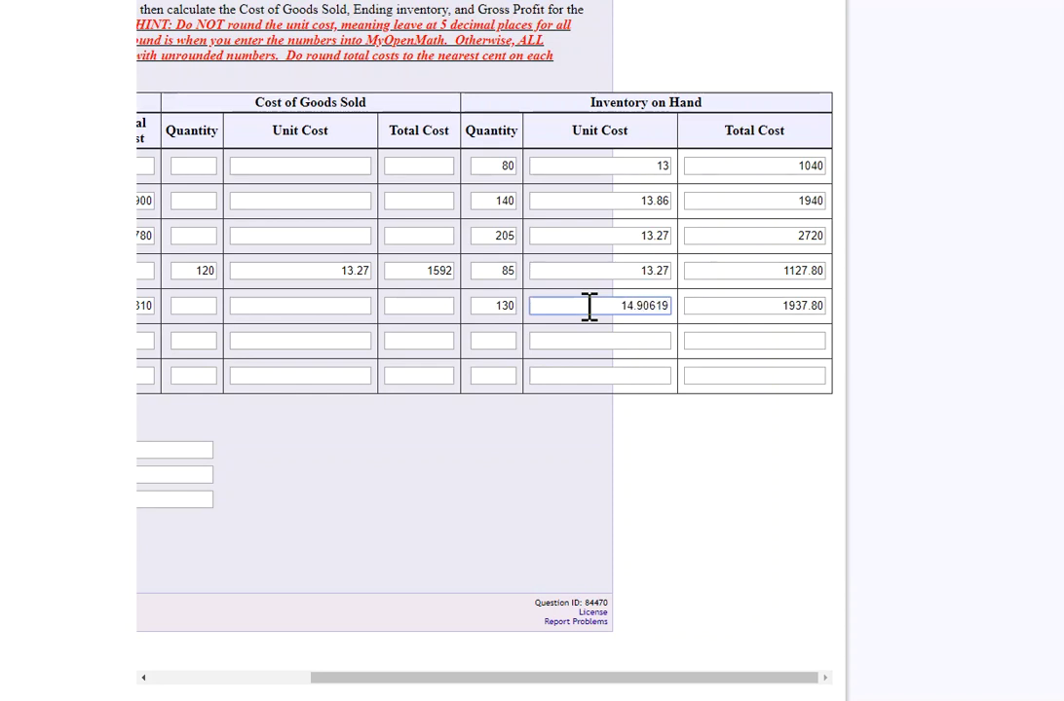
Enter 50 as the May 17 Cost of Goods Sold quantity for the sale.
drag(646, 686, 487, 682)
scroll(482, 565, up, 3)
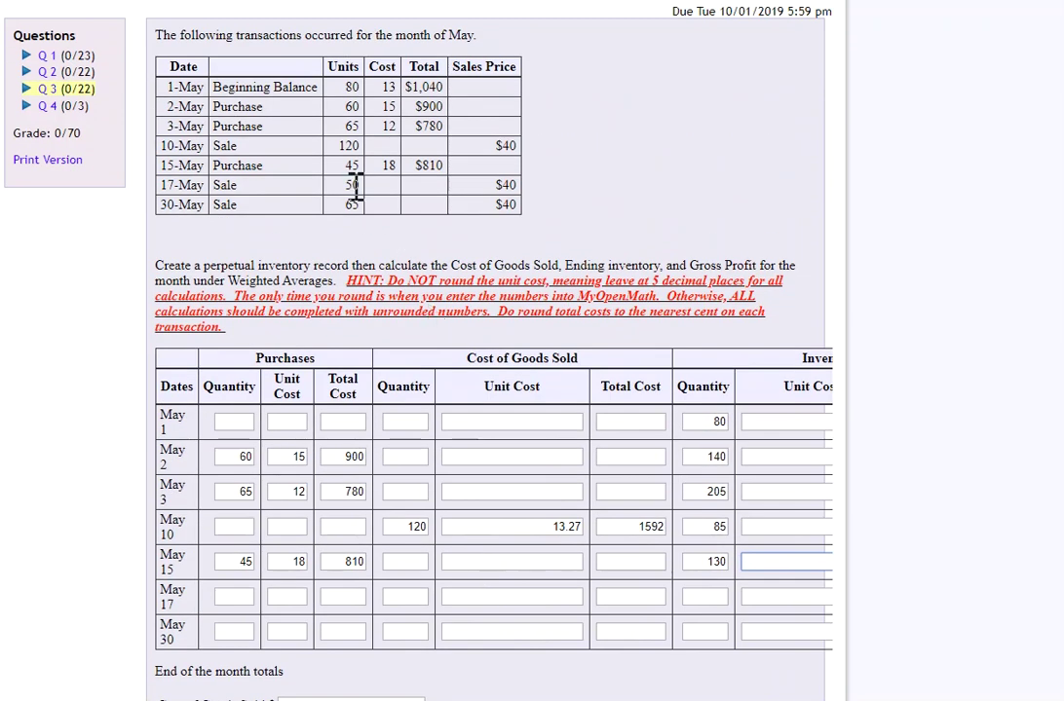
scroll(408, 364, down, 5)
click(405, 340)
text(50 m)
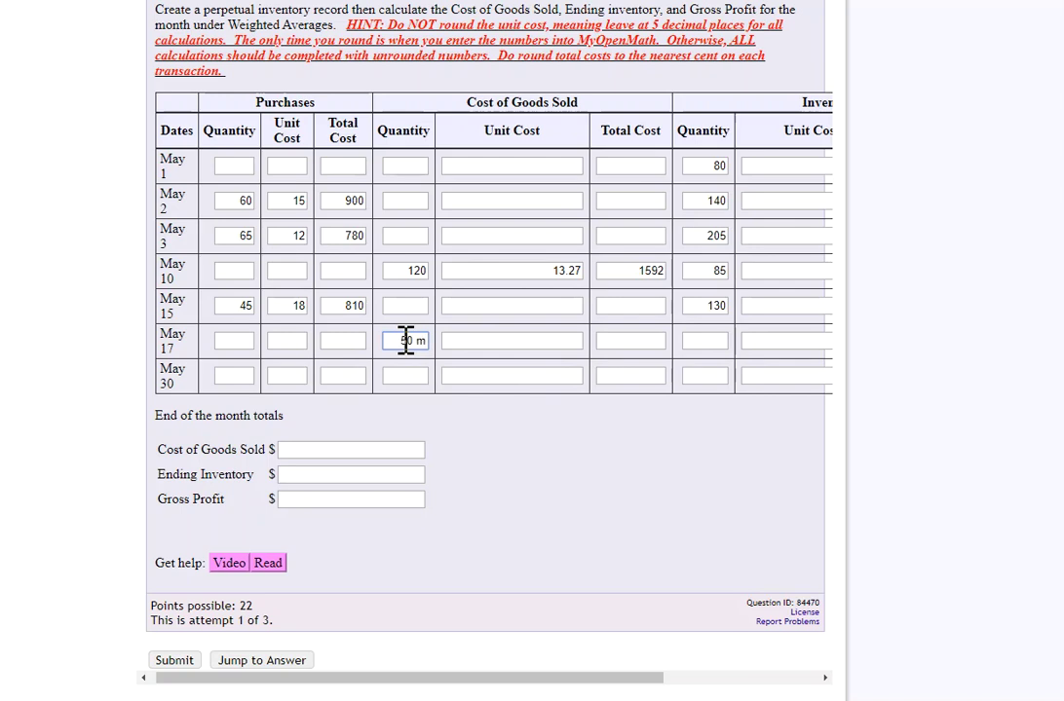
key(BackSpace)
key(BackSpace)
click(719, 476)
Enter the May 17 Cost of Goods Sold unit cost as 14.90619 and its total cost as 745.31.
drag(657, 682, 729, 686)
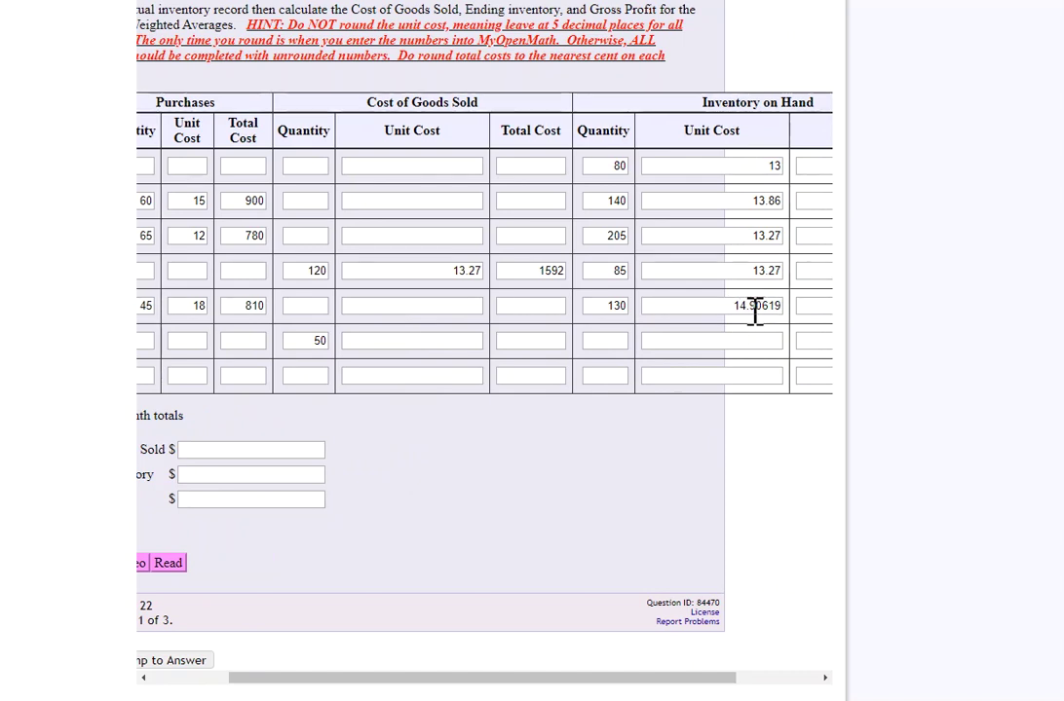
click(467, 344)
text(14.90619)
click(530, 346)
text(745.31)
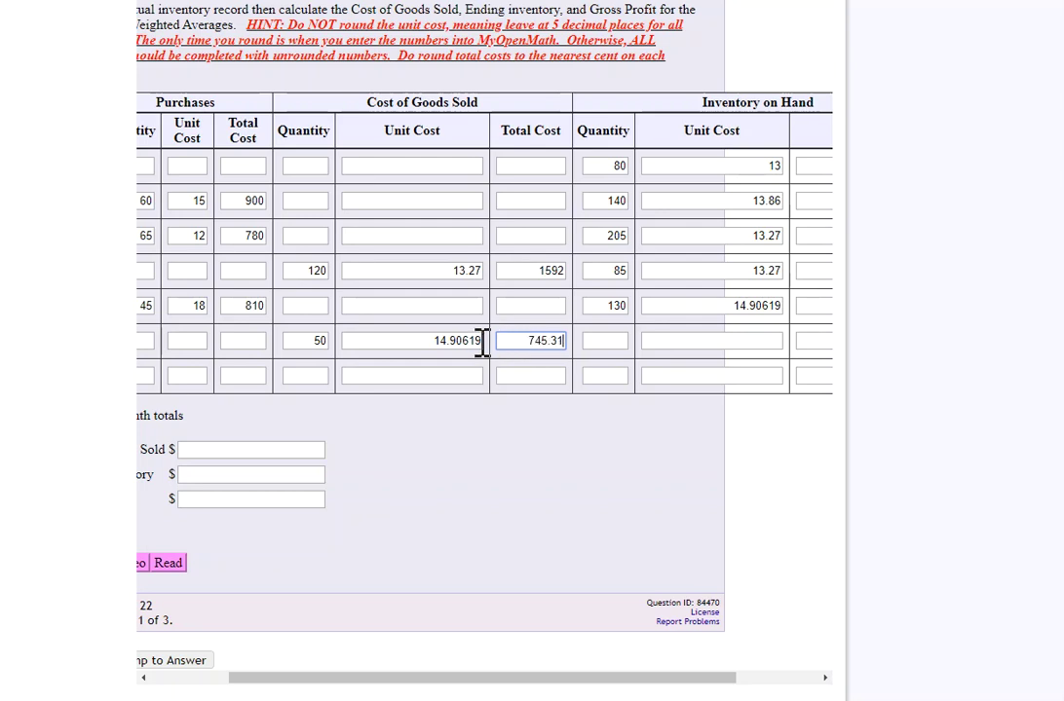
Round the May 17 Cost of Goods Sold unit cost to 14.91, without submitting the question.
click(481, 342)
key(BackSpace)
key(BackSpace)
key(BackSpace)
key(BackSpace)
text(1)
key(Return)
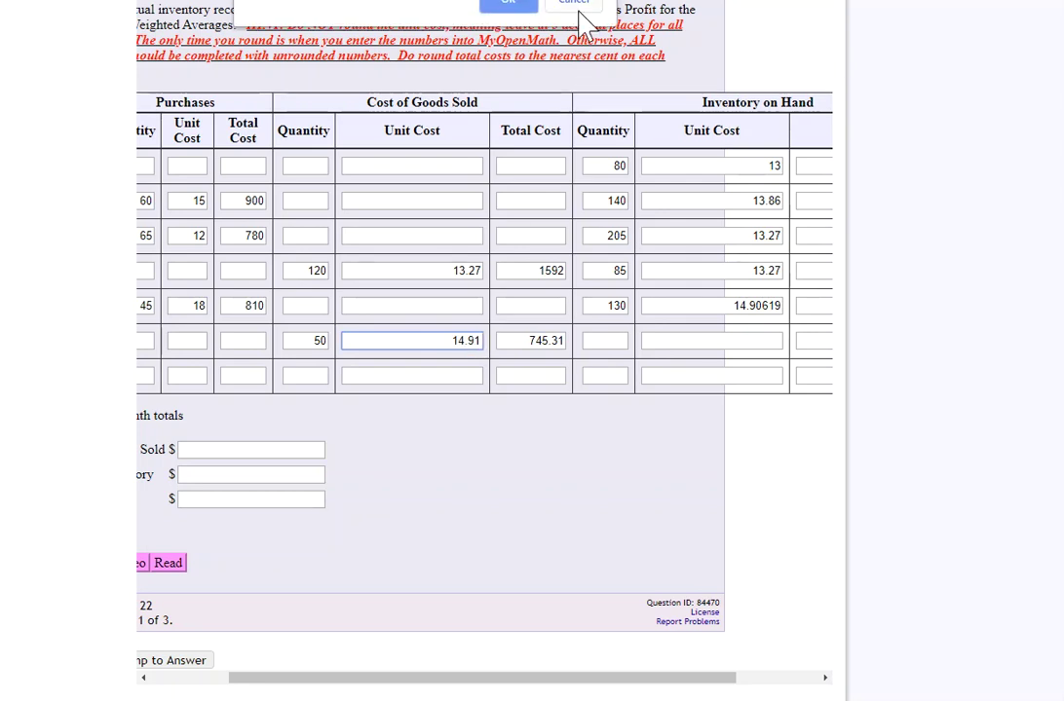
click(575, 5)
Fill in the May 17 Inventory on Hand with quantity 80, unit cost 14.90619 and total cost 1192.50.
click(614, 342)
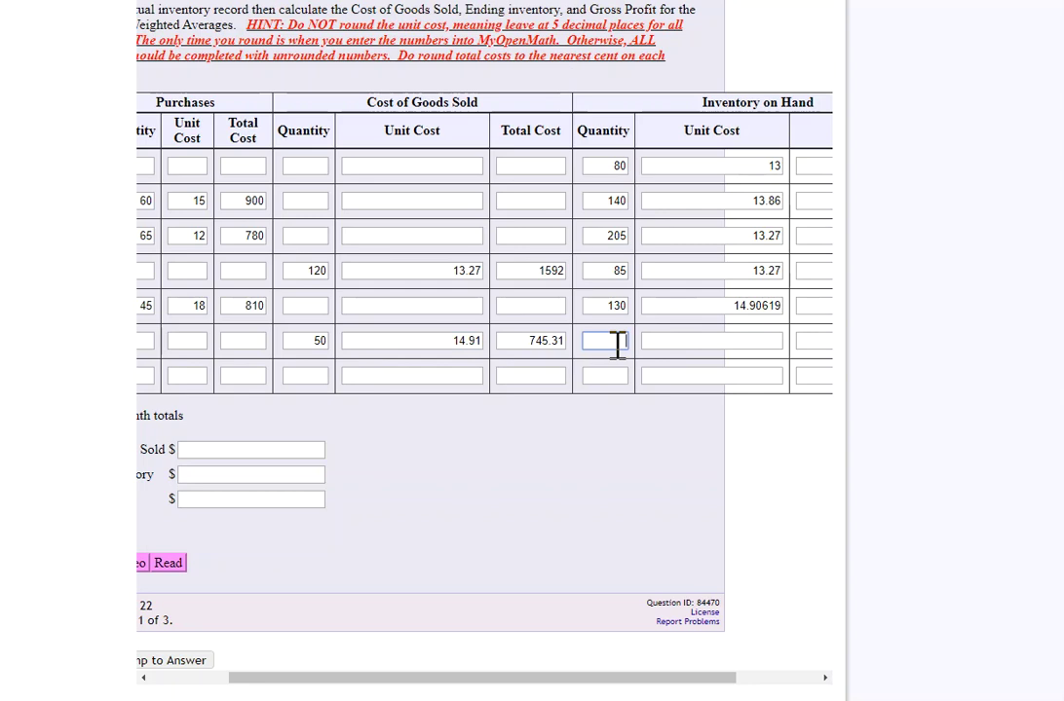
text(80)
click(719, 343)
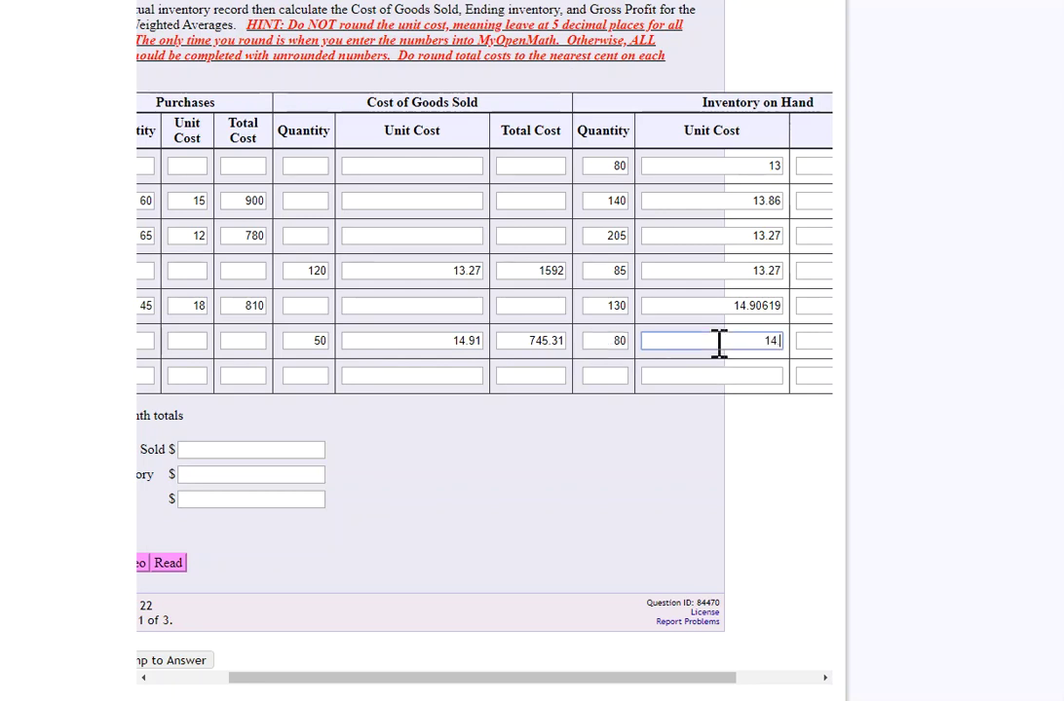
text(14.90619)
drag(699, 684, 763, 688)
click(777, 345)
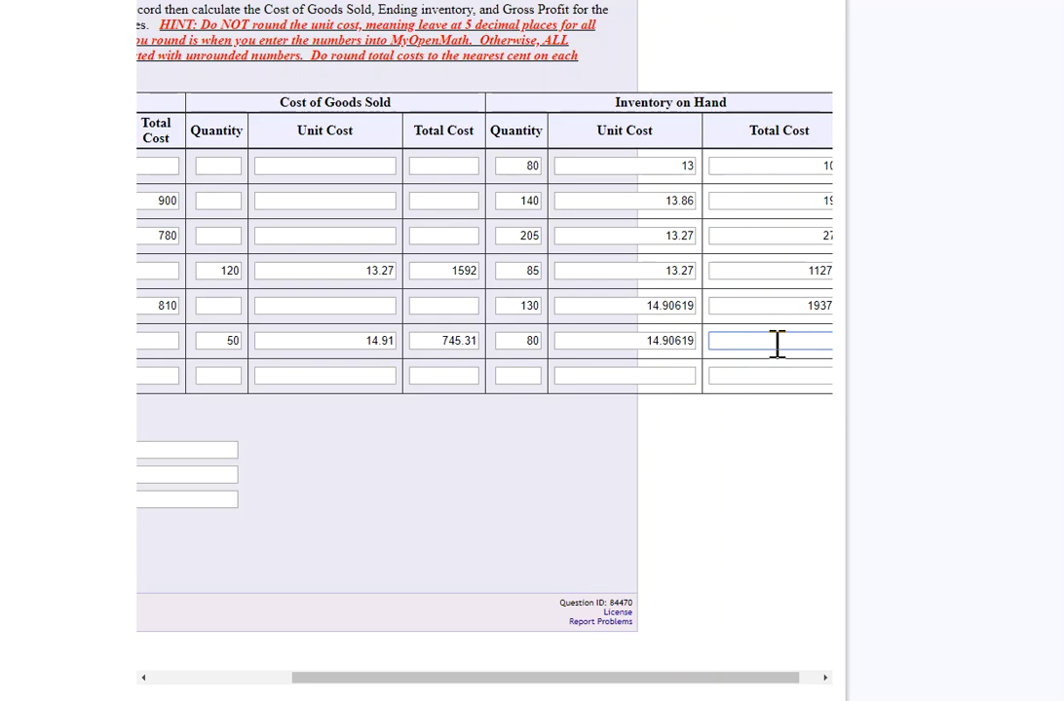
text(1192)
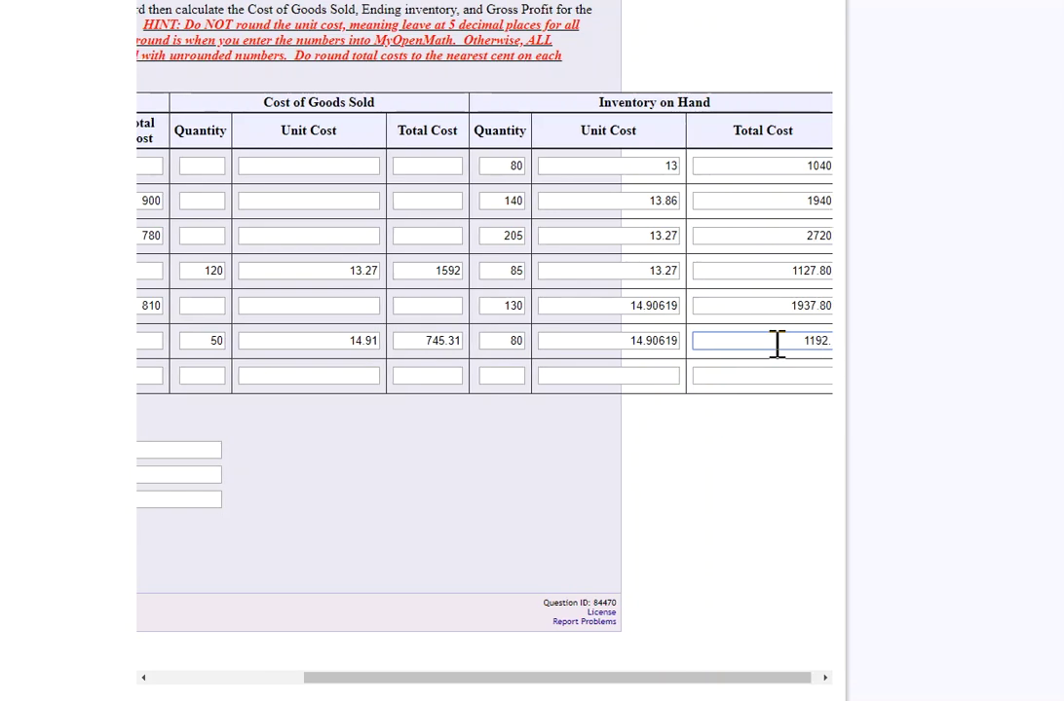
text(.50)
Round the May 15 Inventory on Hand unit cost to 14.91.
drag(656, 305, 693, 325)
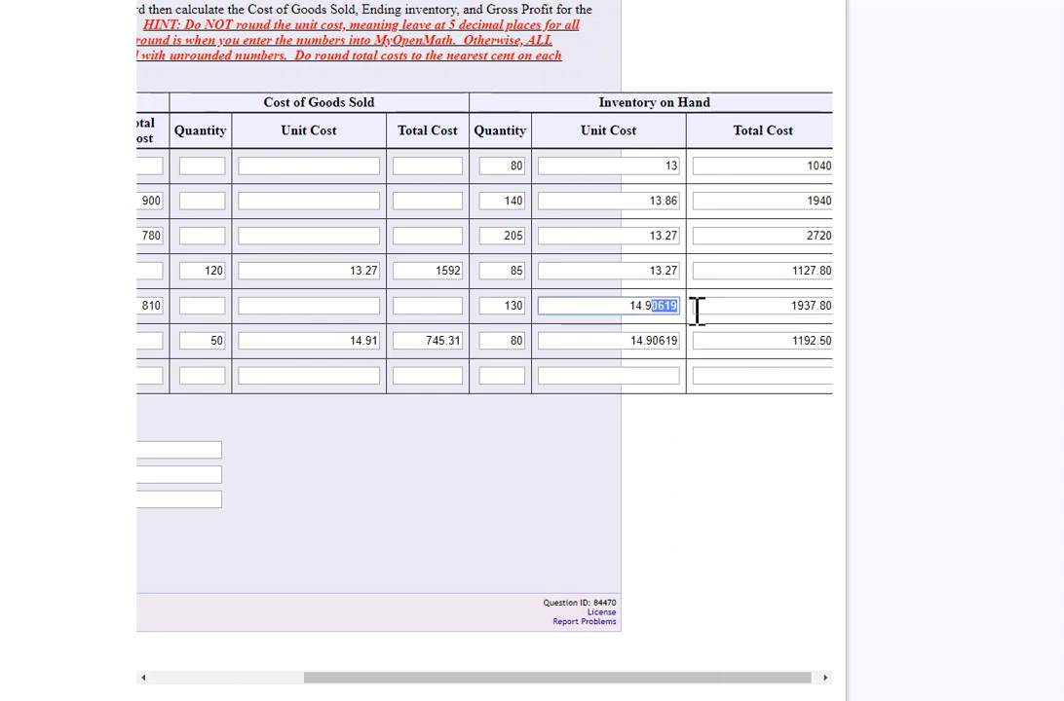
text(1)
click(694, 453)
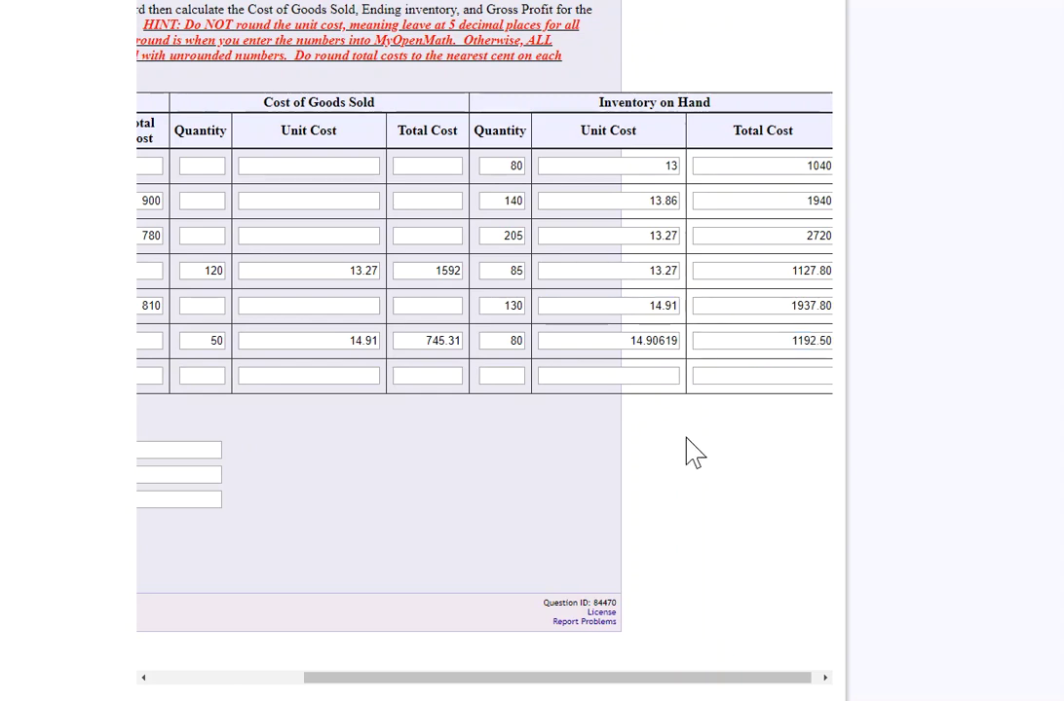
Fill in the May 30 Cost of Goods Sold with quantity 65, unit cost 14.90619 rounded to 14.91, and total cost 968.90.
drag(672, 674, 517, 640)
scroll(516, 640, up, 3)
scroll(517, 521, down, 2)
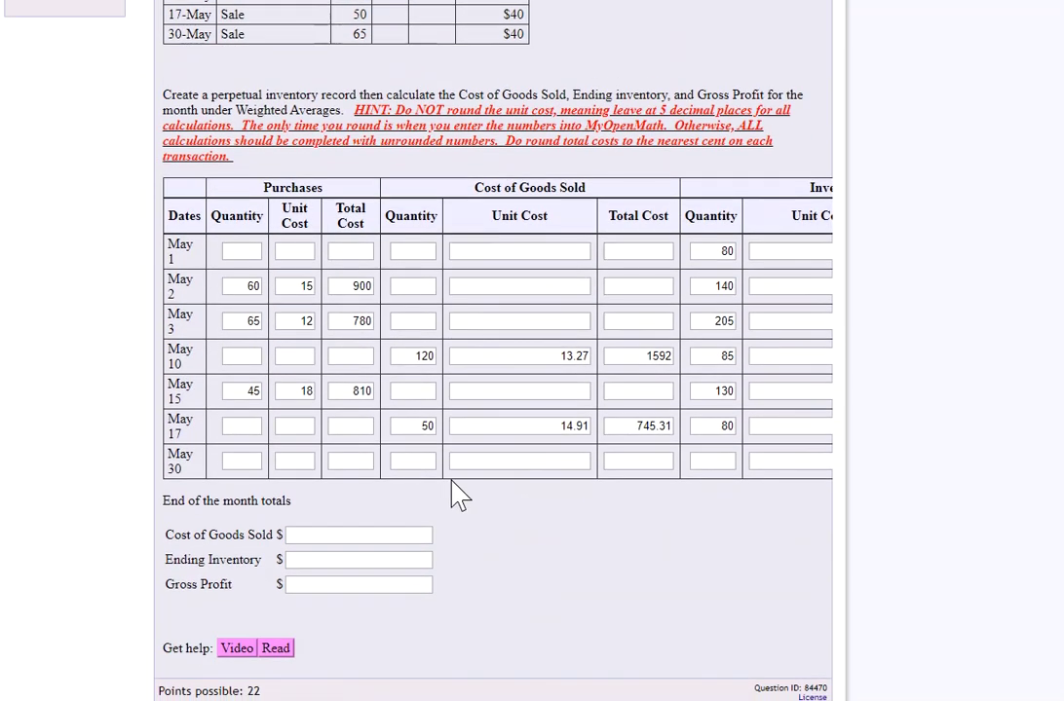
click(426, 461)
text(65)
click(534, 461)
text(14.)
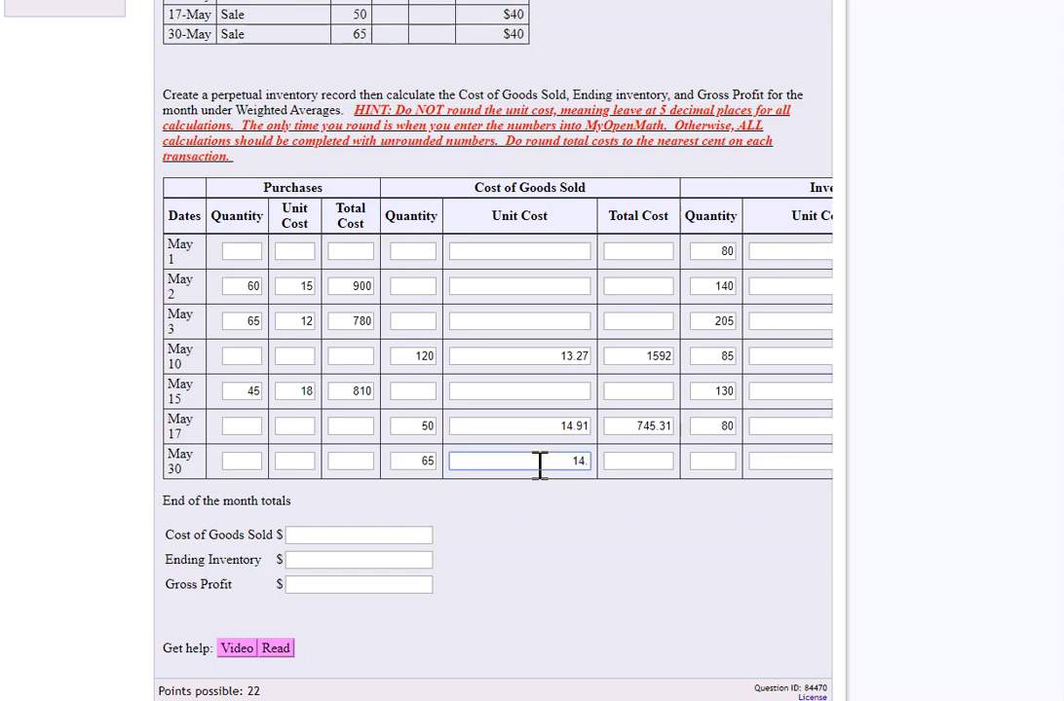
key(BackSpace)
text(.90619)
click(637, 460)
click(622, 461)
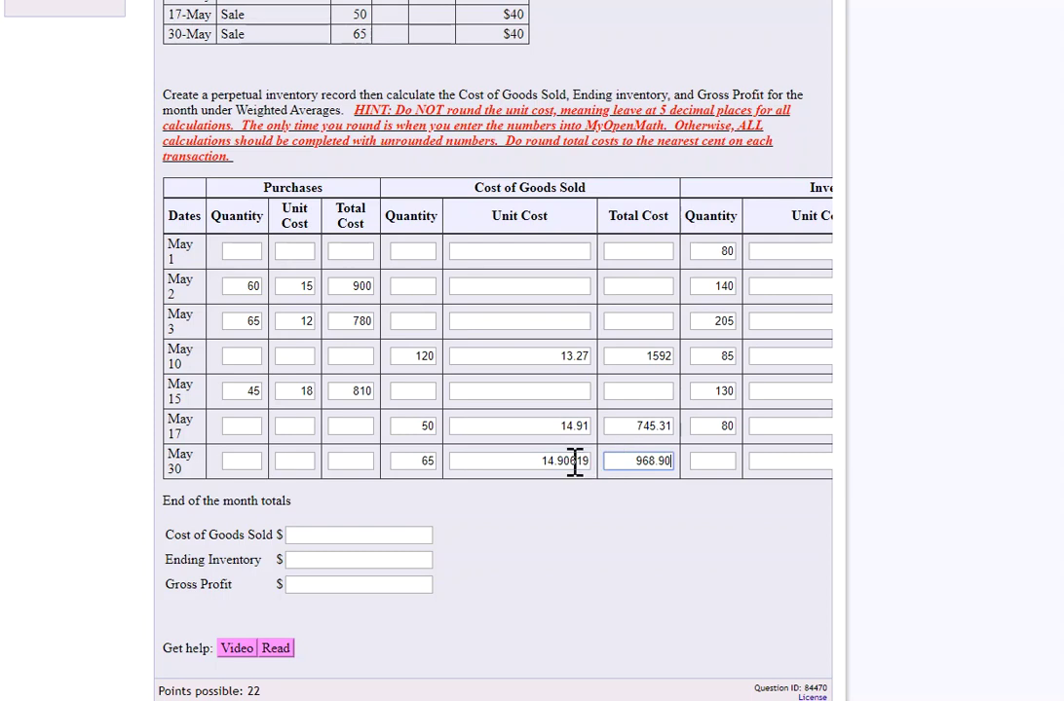
drag(568, 461, 591, 464)
text(1)
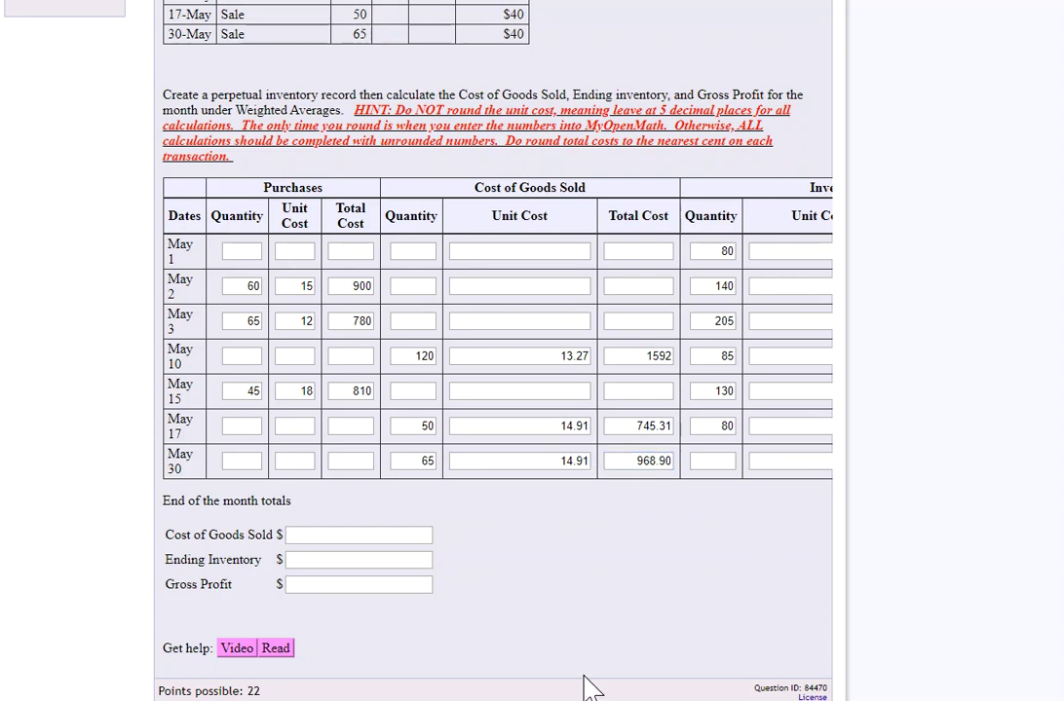
Enter the May 30 Inventory on Hand quantity 15 and unit cost 14.90619, and round the May 17 Inventory on Hand unit cost to 14.91.
scroll(901, 580, down, 2)
drag(663, 689, 794, 687)
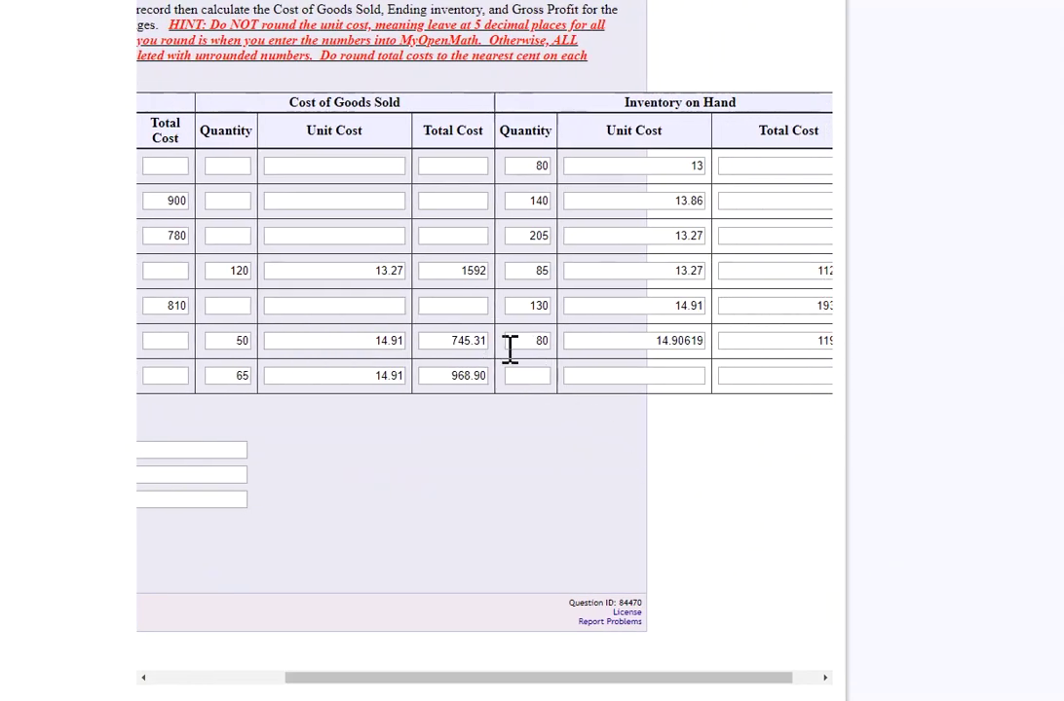
click(543, 377)
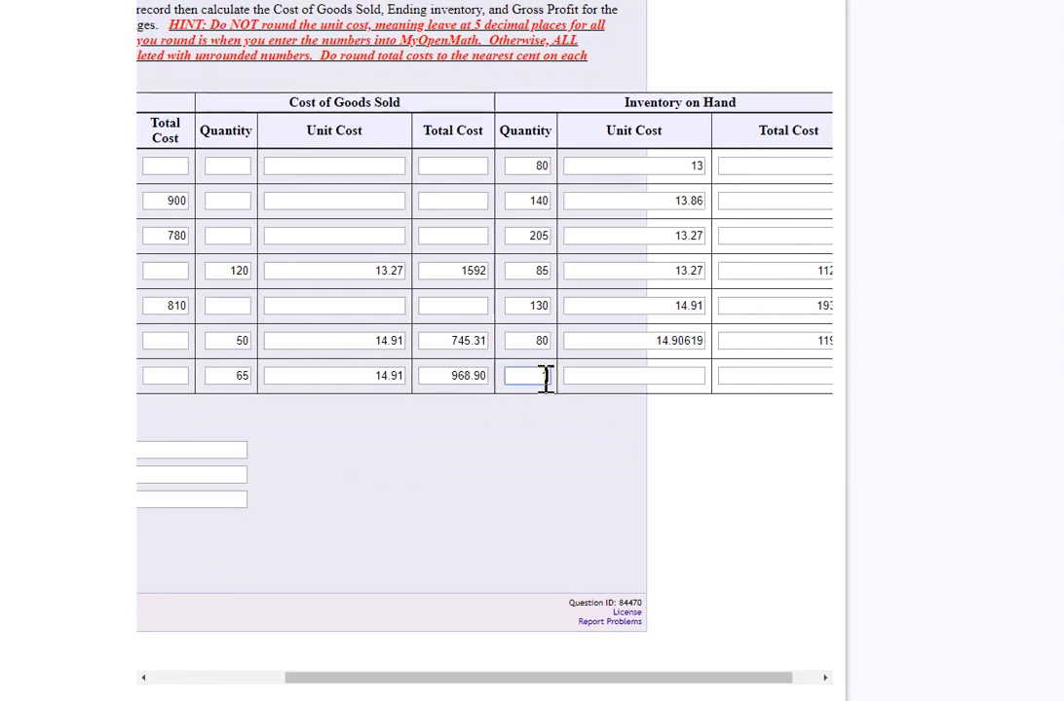
click(615, 375)
text(14.90619)
drag(680, 340, 714, 356)
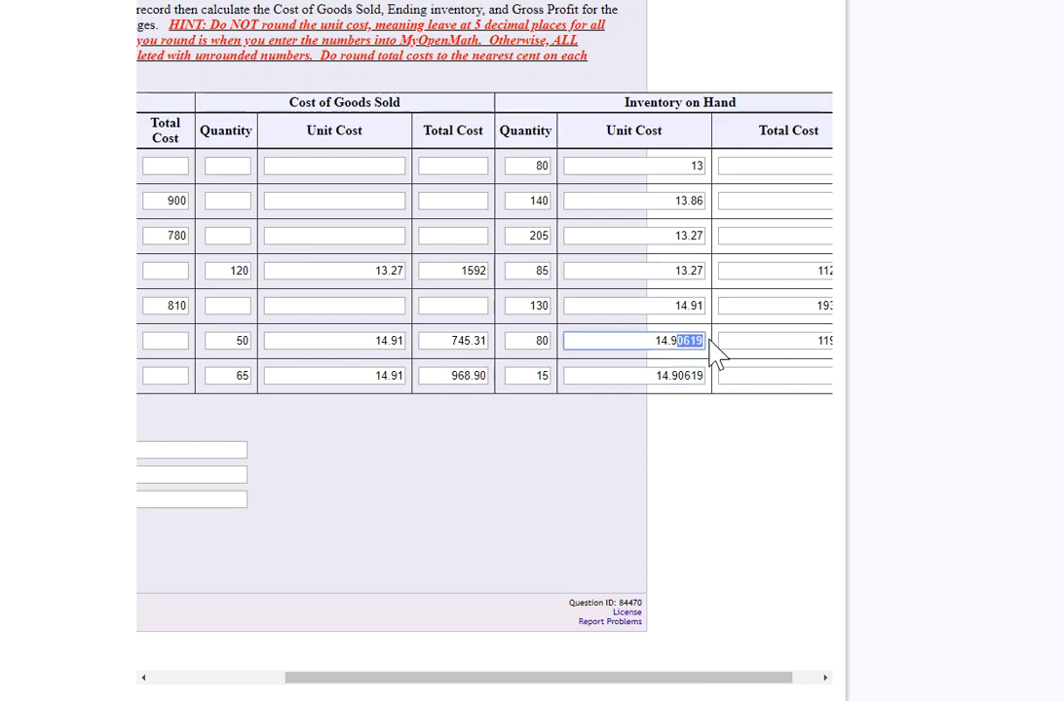
text(1)
Enter the May 30 Inventory on Hand total cost as 223.59 and round its unit cost to 14.91.
click(766, 375)
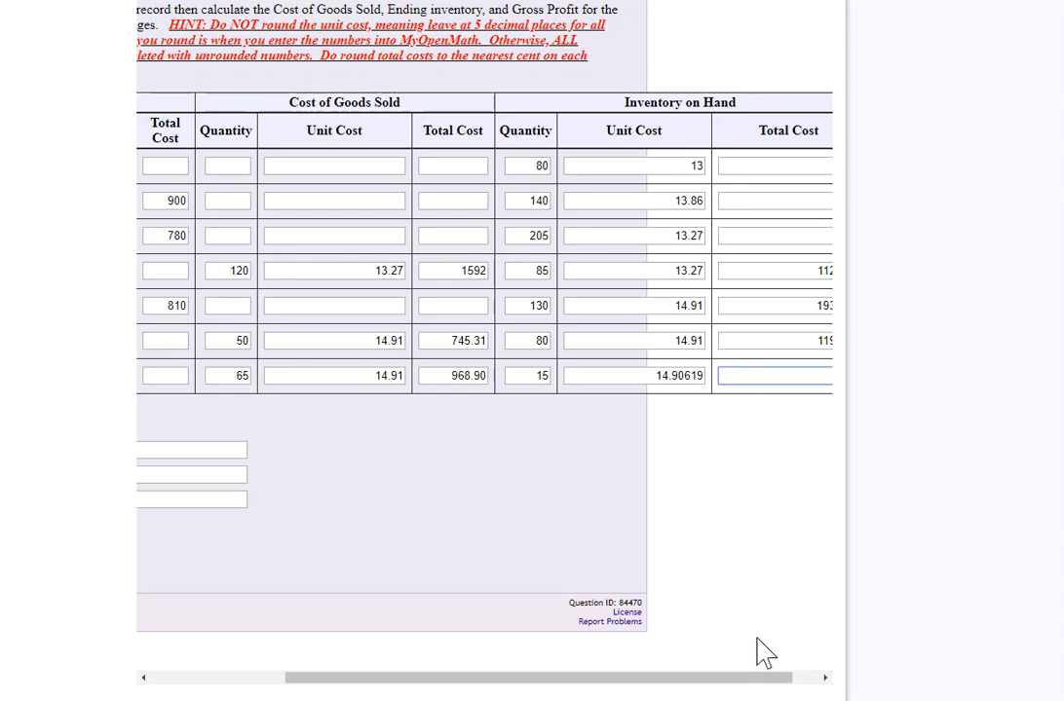
drag(760, 677, 786, 678)
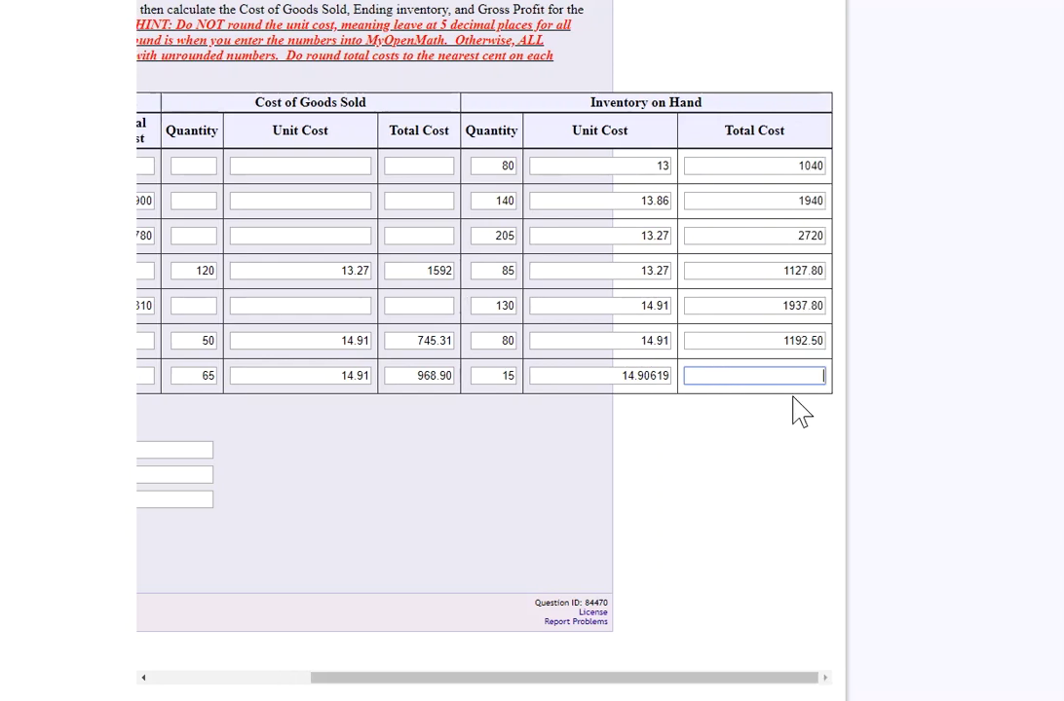
text(223.59)
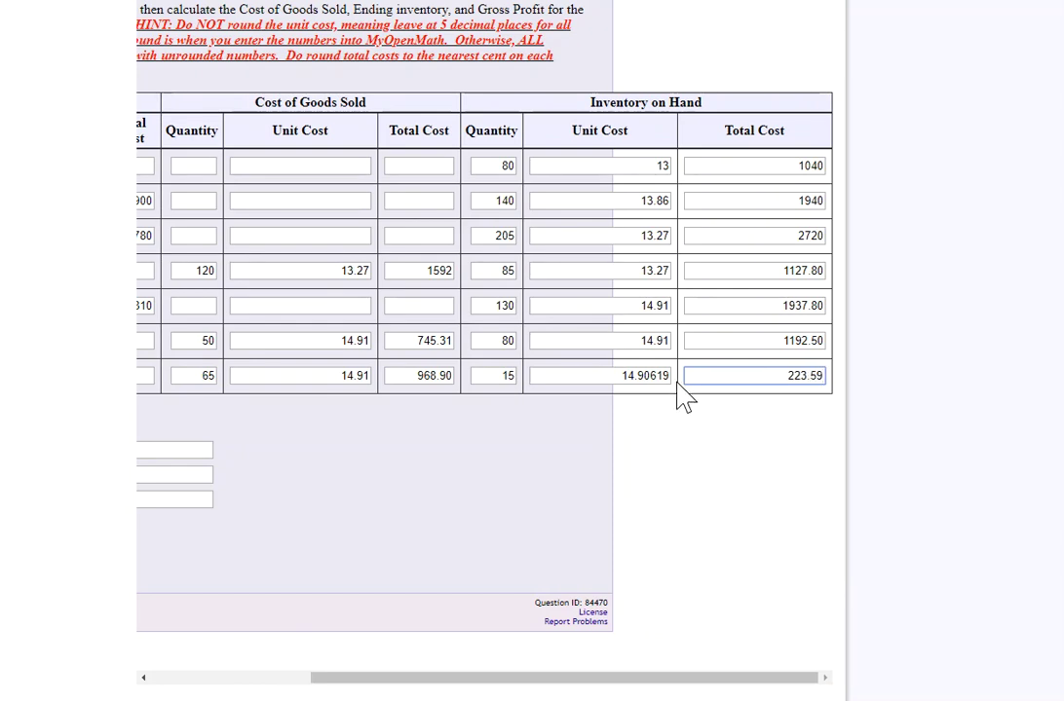
click(669, 375)
key(BackSpace)
key(BackSpace)
key(BackSpace)
key(BackSpace)
text(1)
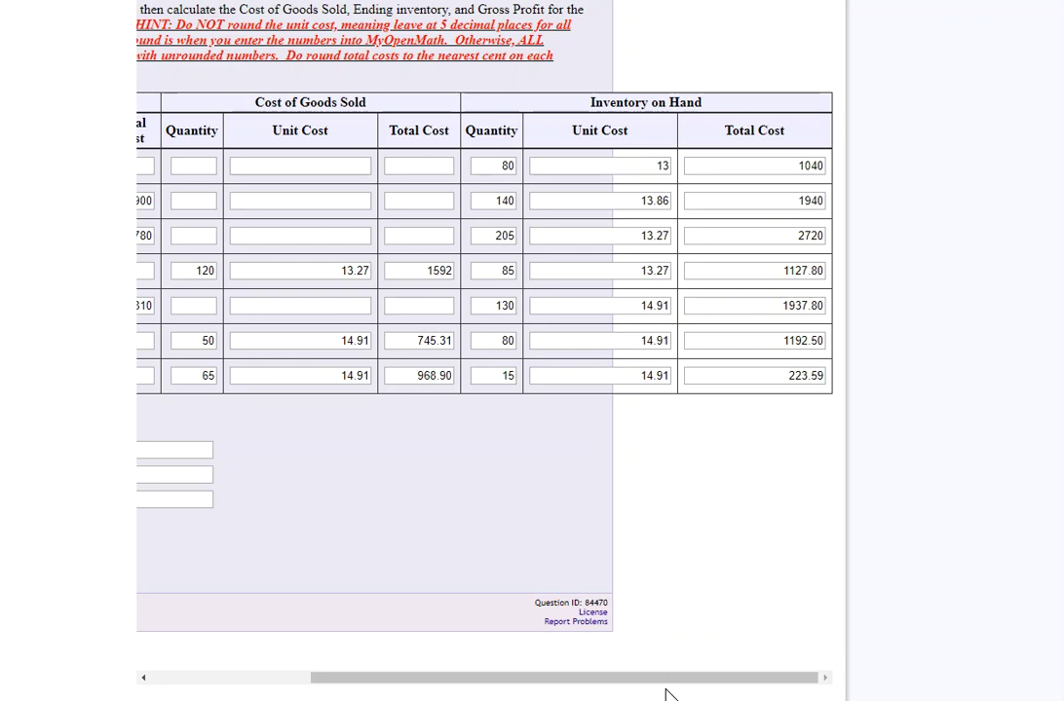
Set the May 10 Cost of Goods Sold total cost to 1592.20.
drag(666, 679, 451, 679)
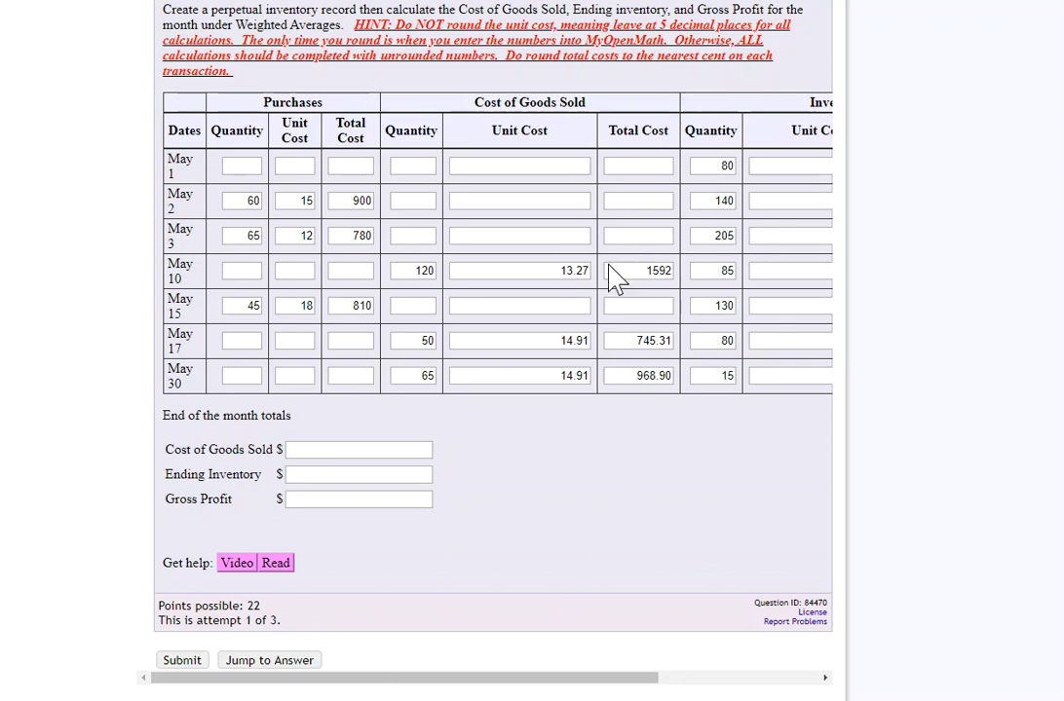
click(675, 272)
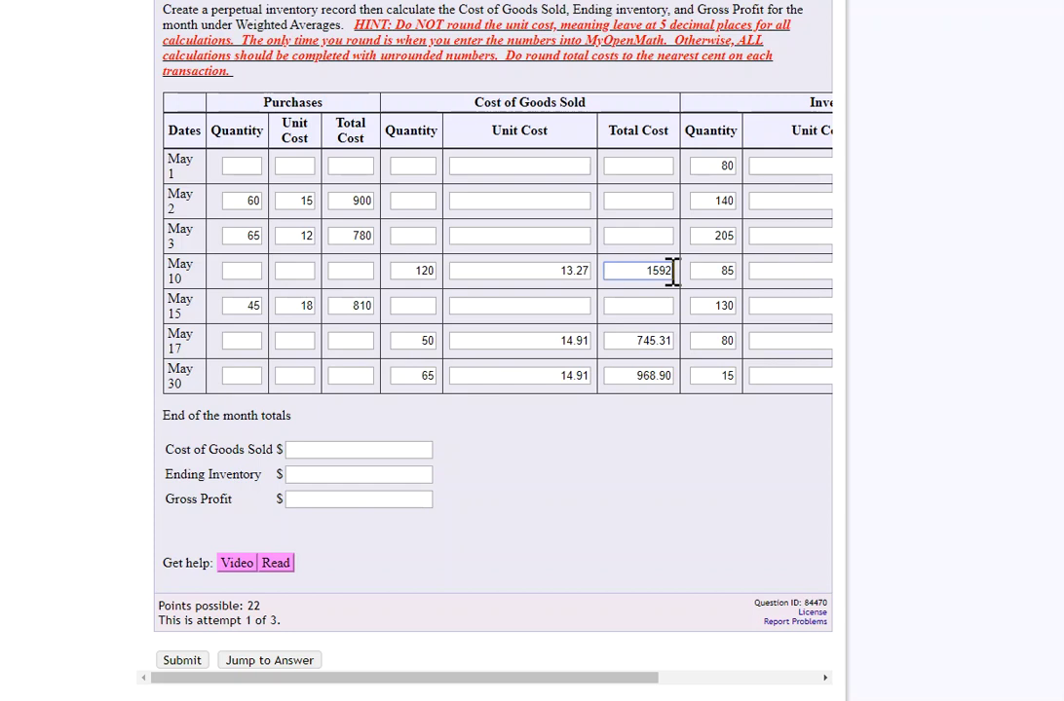
text(20)
key(BackSpace)
key(BackSpace)
text(.20)
Enter the end of the month totals for Cost of Goods Sold as 3306.41 and Ending Inventory as 223.59.
click(324, 449)
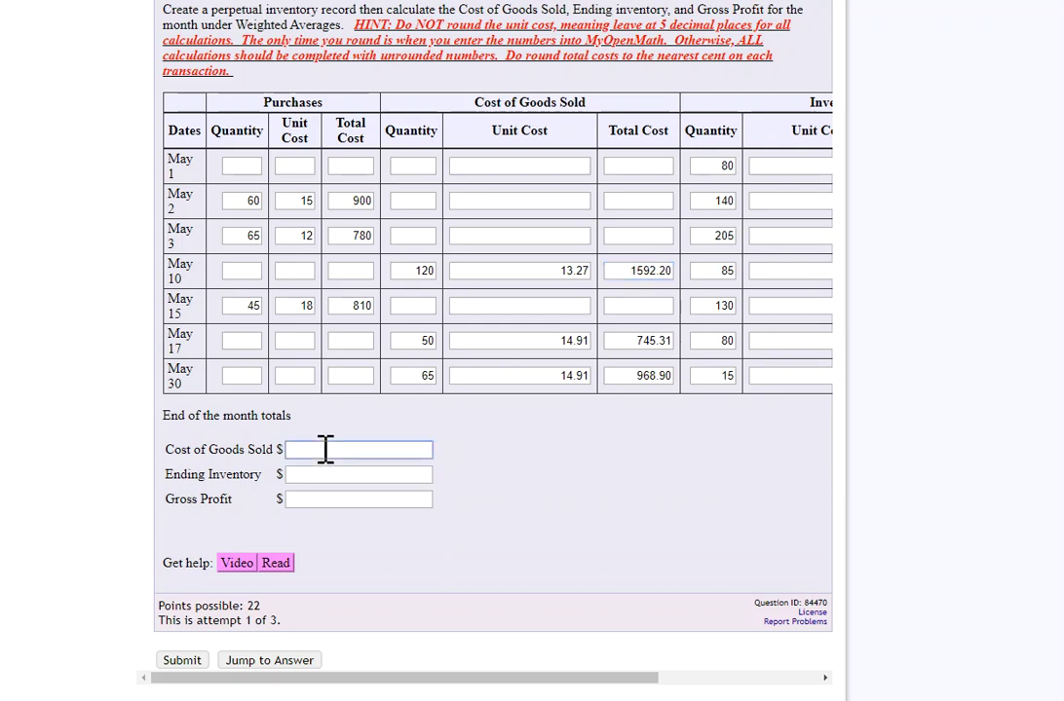
text(3306.41)
click(334, 475)
drag(438, 680, 599, 680)
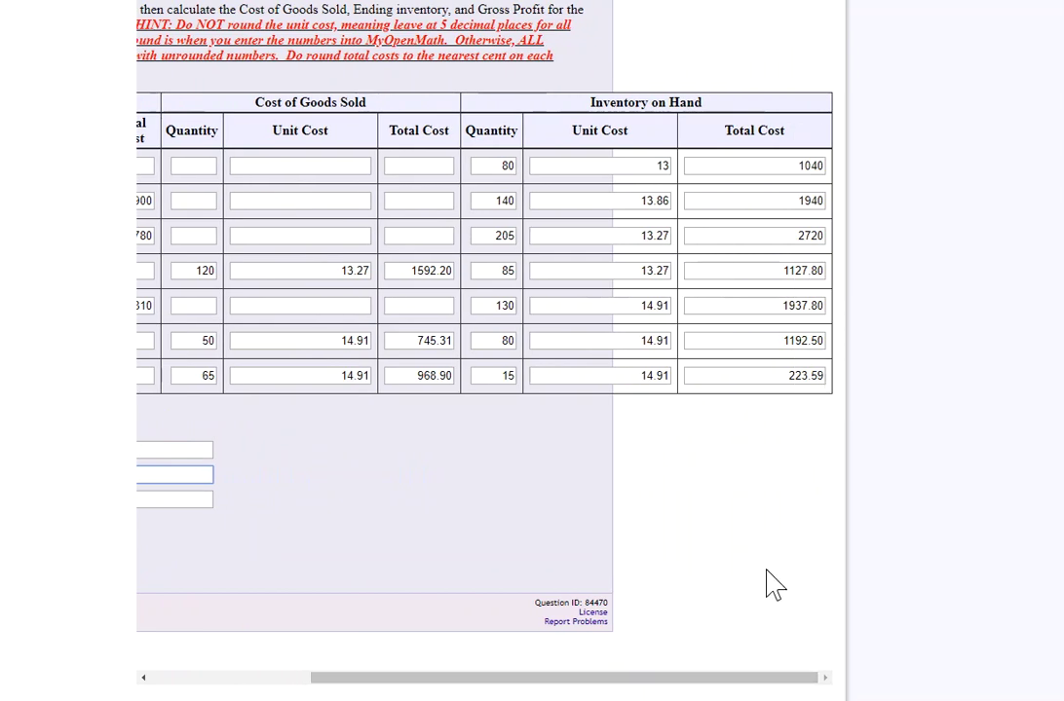
drag(739, 677, 492, 689)
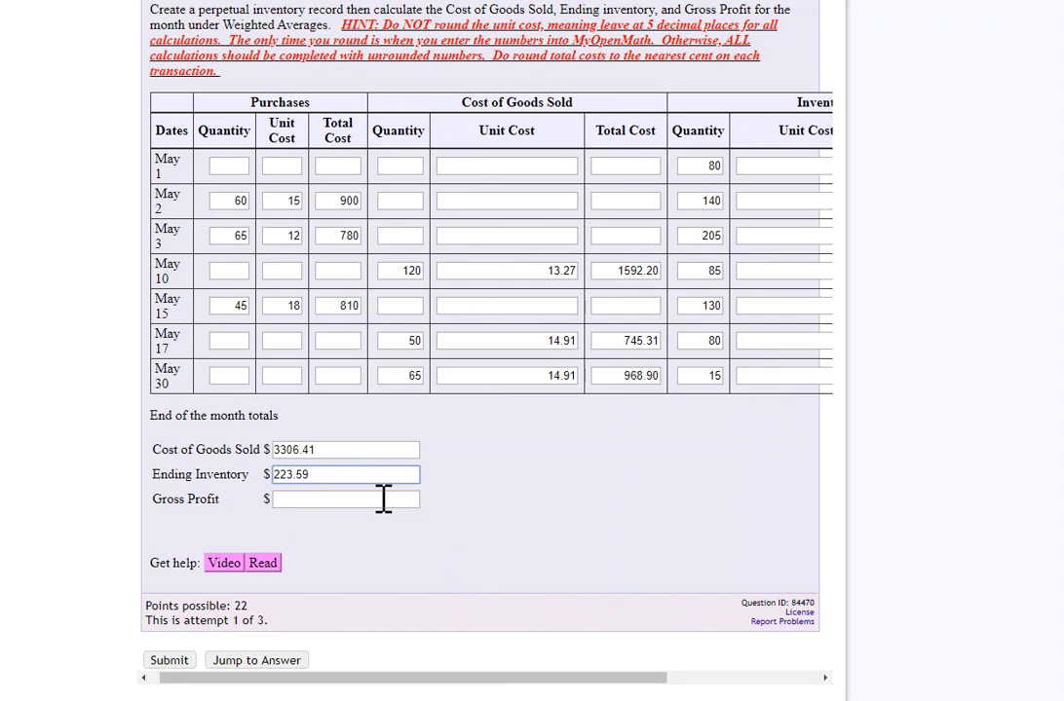
Check the sales prices in the transaction table and enter the end of the month Gross Profit as 6093.59.
click(382, 499)
scroll(494, 510, up, 3)
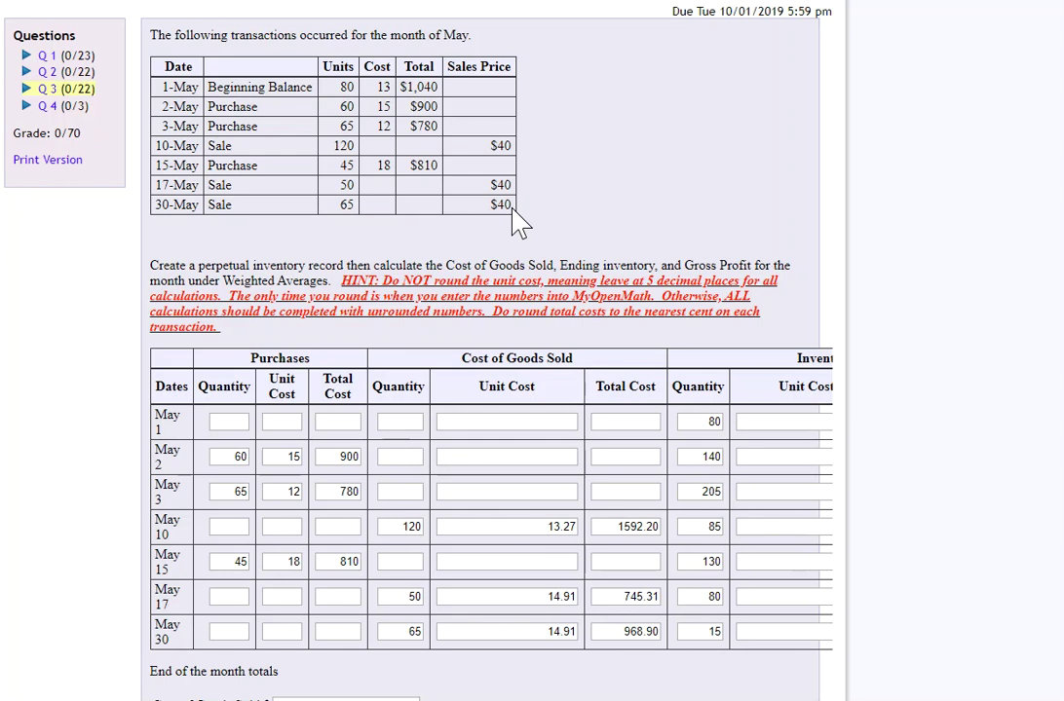
scroll(525, 309, down, 3)
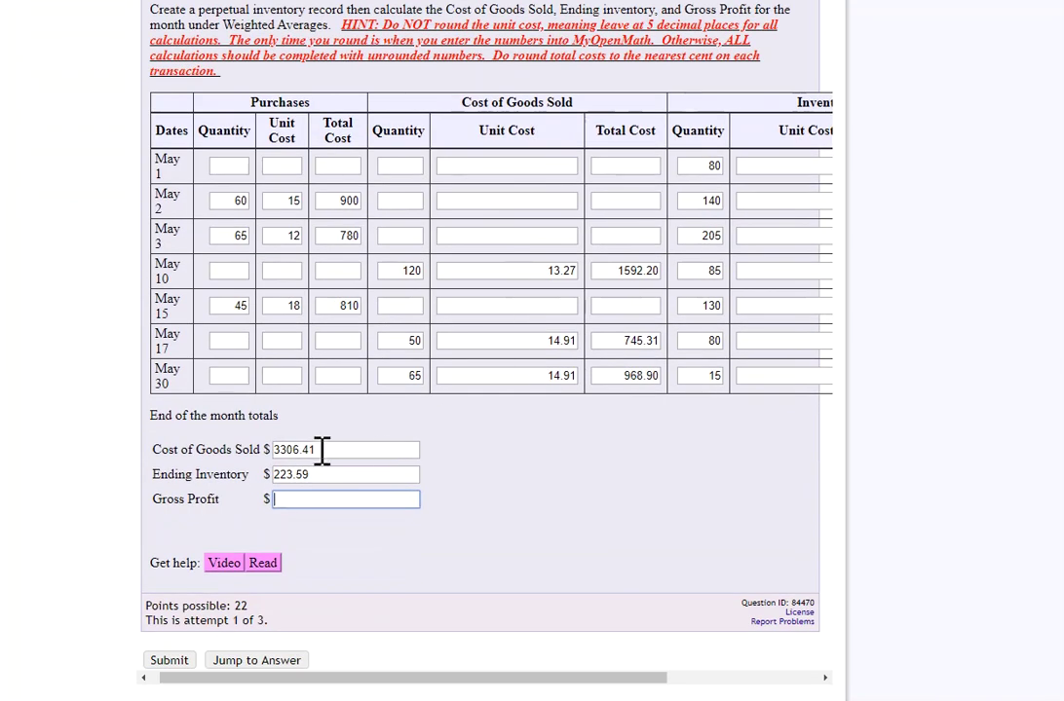
drag(323, 449, 274, 449)
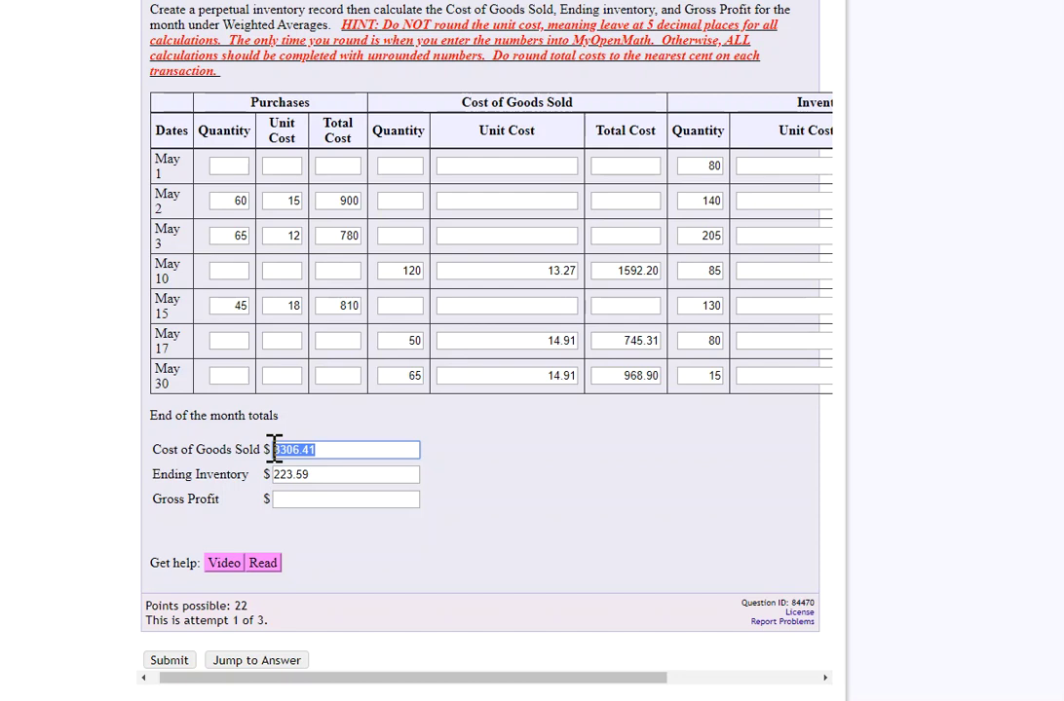
click(305, 499)
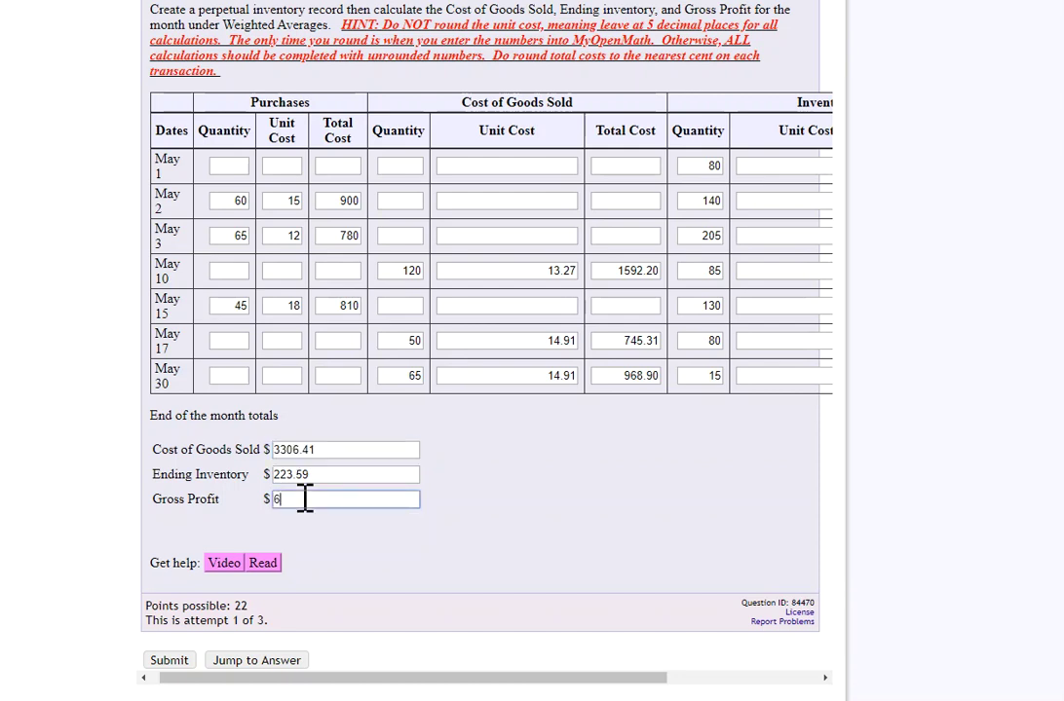
text(6093.59)
Submit the completed inventory question for grading and review the marked answers down to the month-end totals.
drag(434, 677, 607, 693)
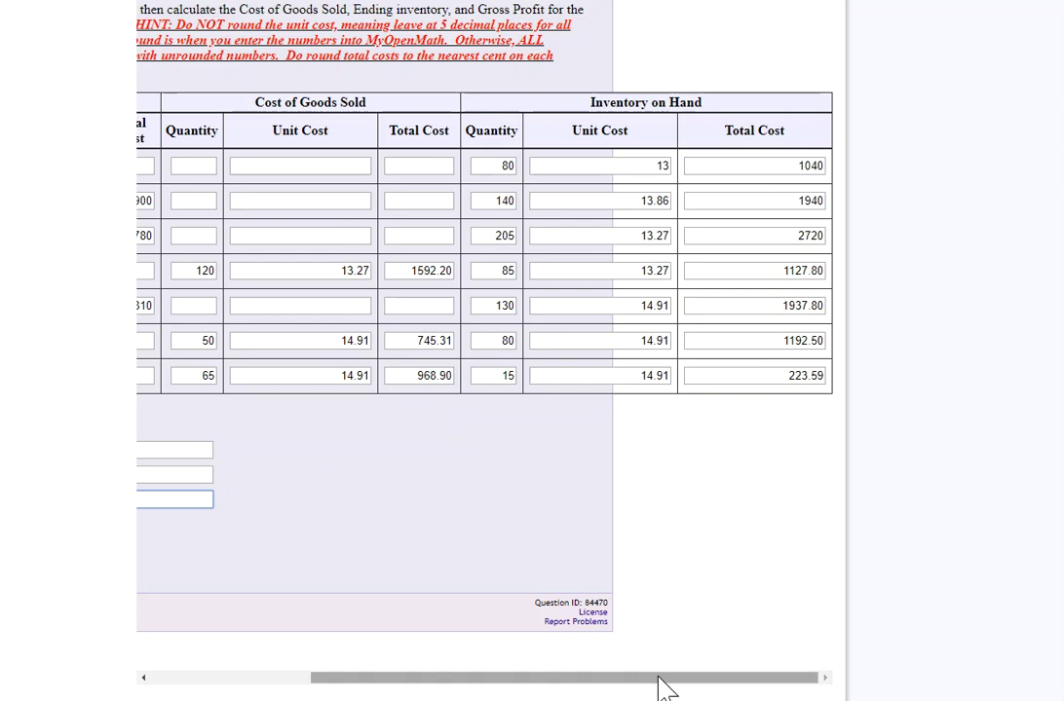
drag(658, 678, 470, 679)
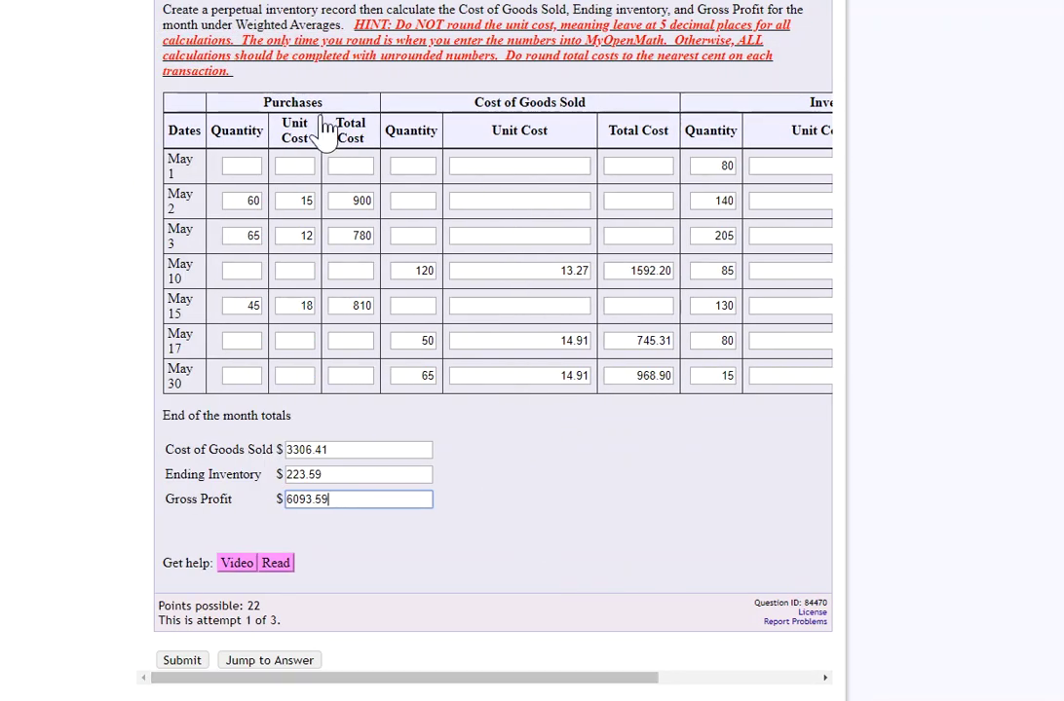
key(Return)
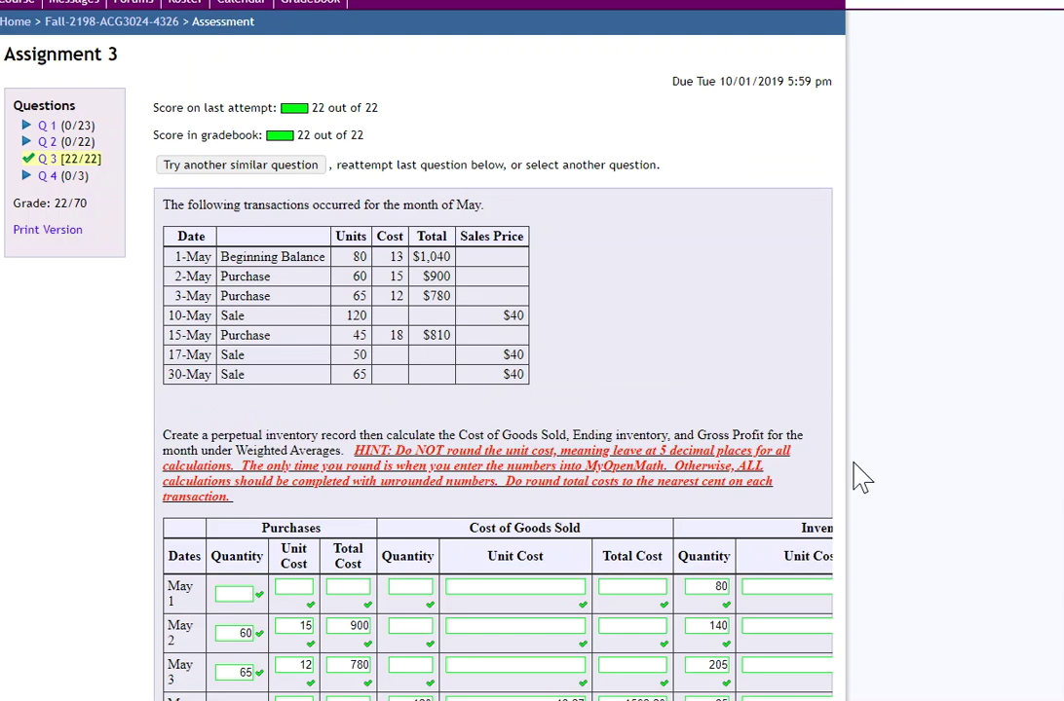
scroll(728, 404, down, 2)
scroll(731, 419, down, 2)
scroll(504, 643, down, 2)
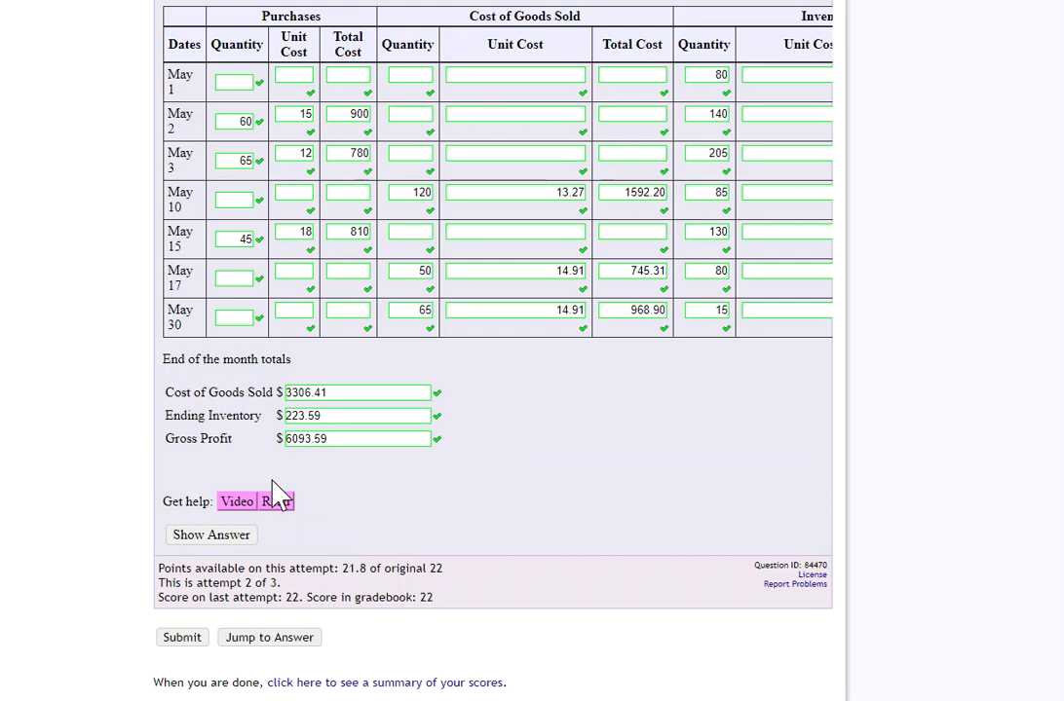